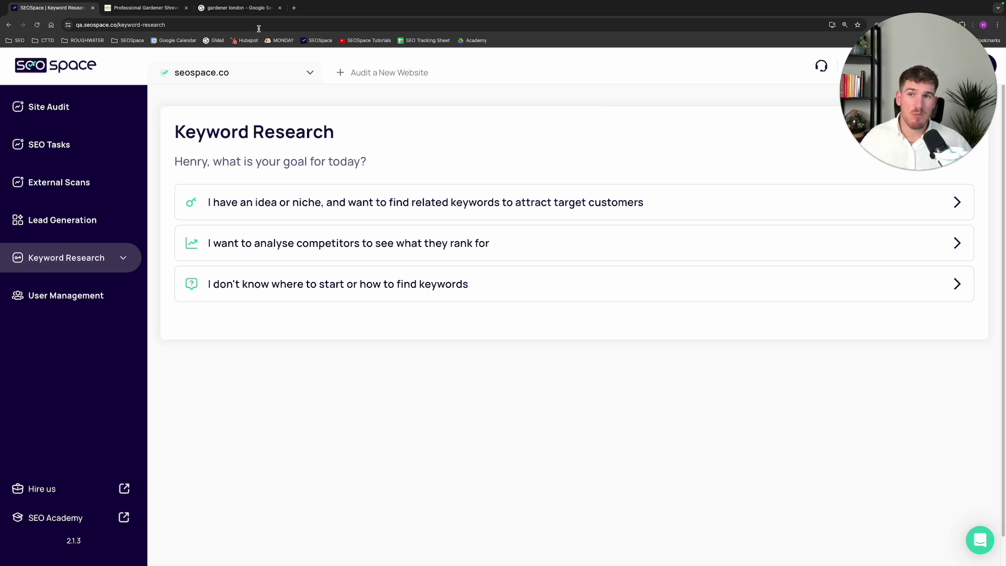
Review the Google results page for the search "gardener london".
{"action": "left_click", "coordinate": [239, 9]}
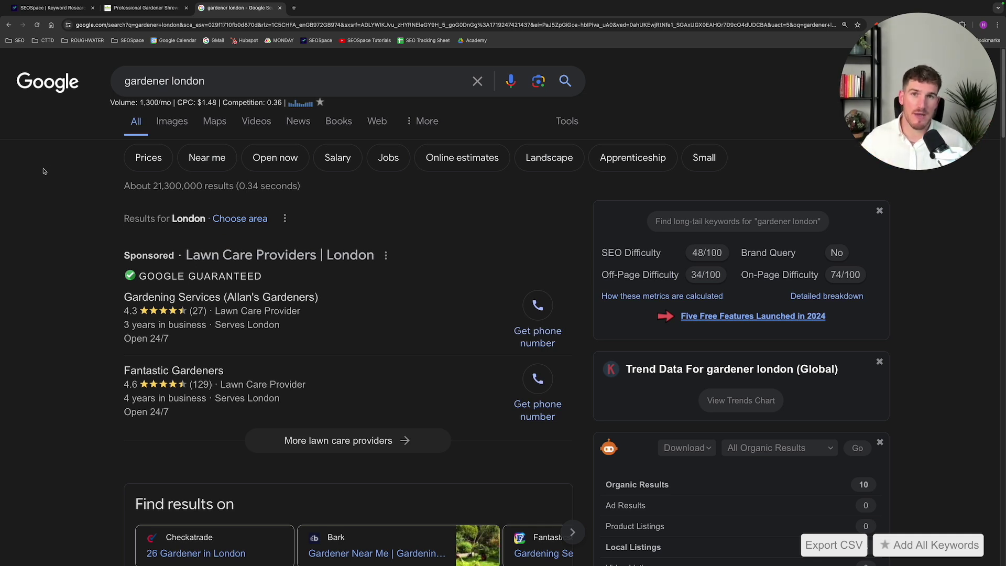
{"action": "key", "text": "slash"}
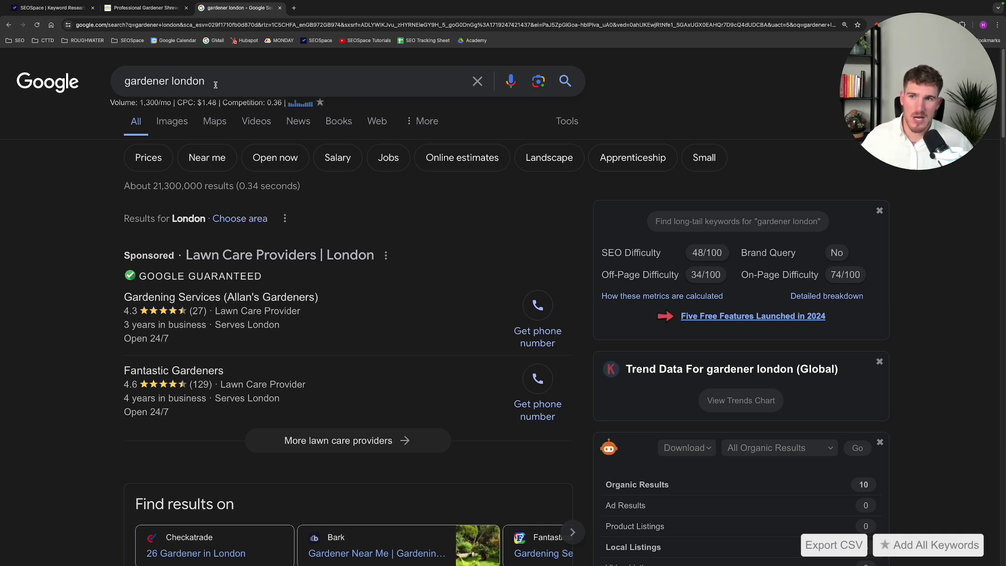
{"action": "key", "text": "ctrl+a"}
{"action": "left_click", "coordinate": [41, 210]}
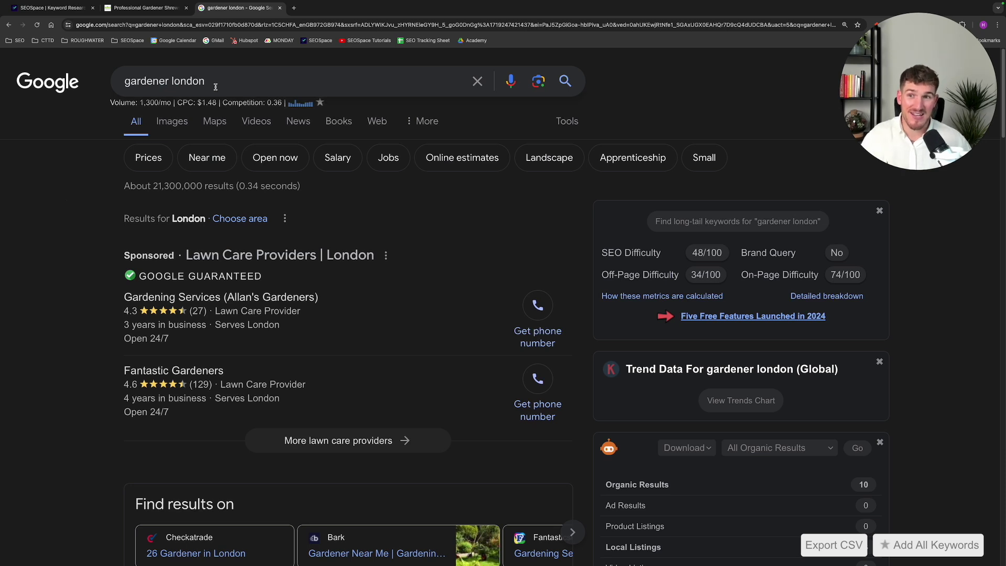
{"action": "key", "text": "/"}
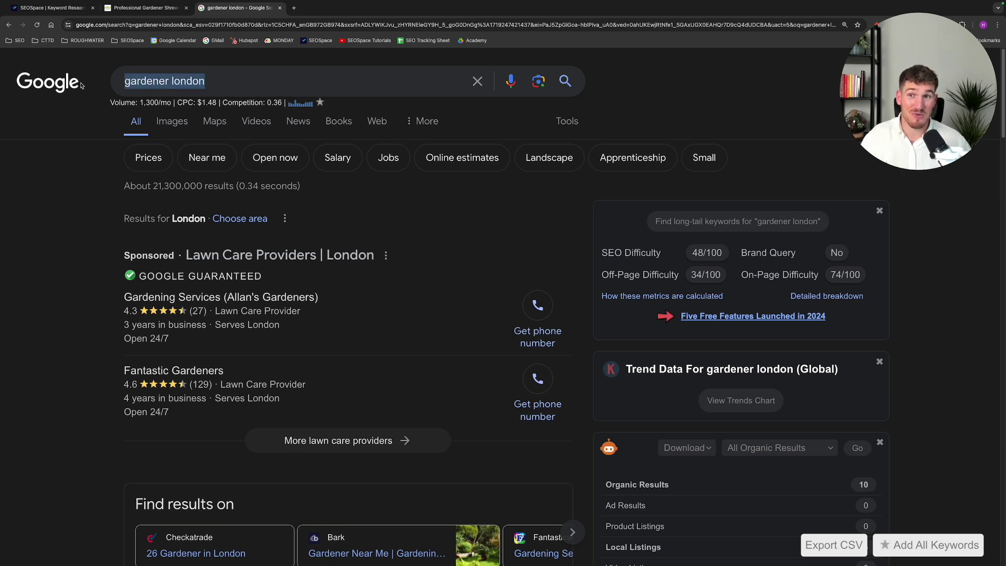
{"action": "left_click", "coordinate": [59, 202]}
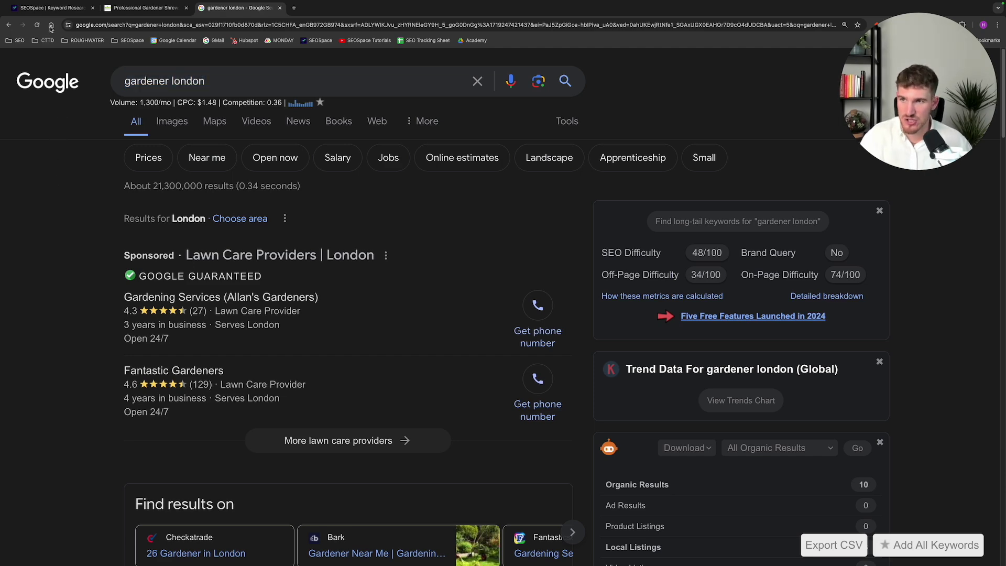
Switch back to SEOSpace and open the Keyword Explorer within Keyword Research.
{"action": "left_click", "coordinate": [51, 7]}
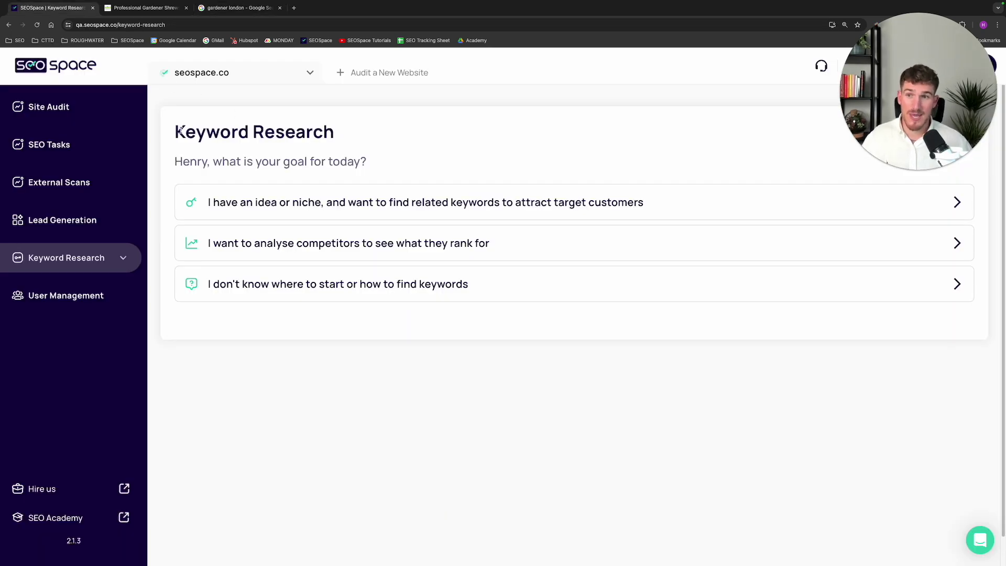
{"action": "left_click_drag", "start_coordinate": [179, 131], "coordinate": [344, 135]}
{"action": "left_click", "coordinate": [372, 134]}
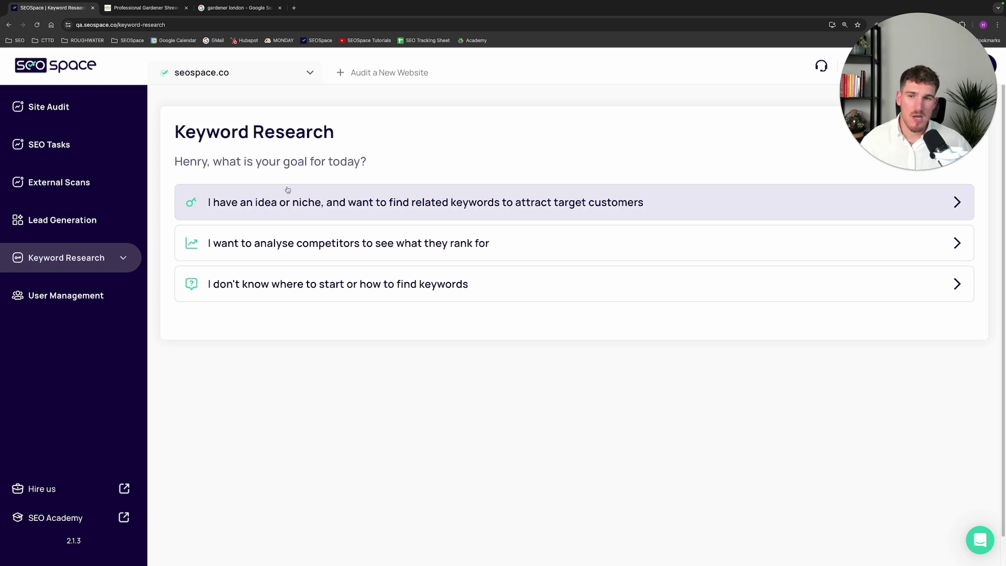
{"action": "left_click", "coordinate": [89, 253]}
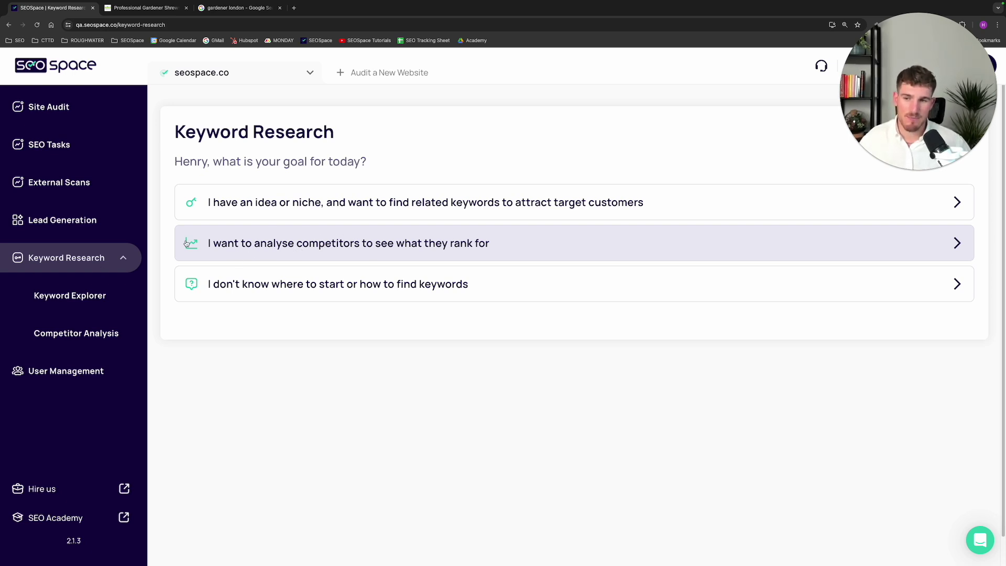
{"action": "left_click", "coordinate": [96, 302]}
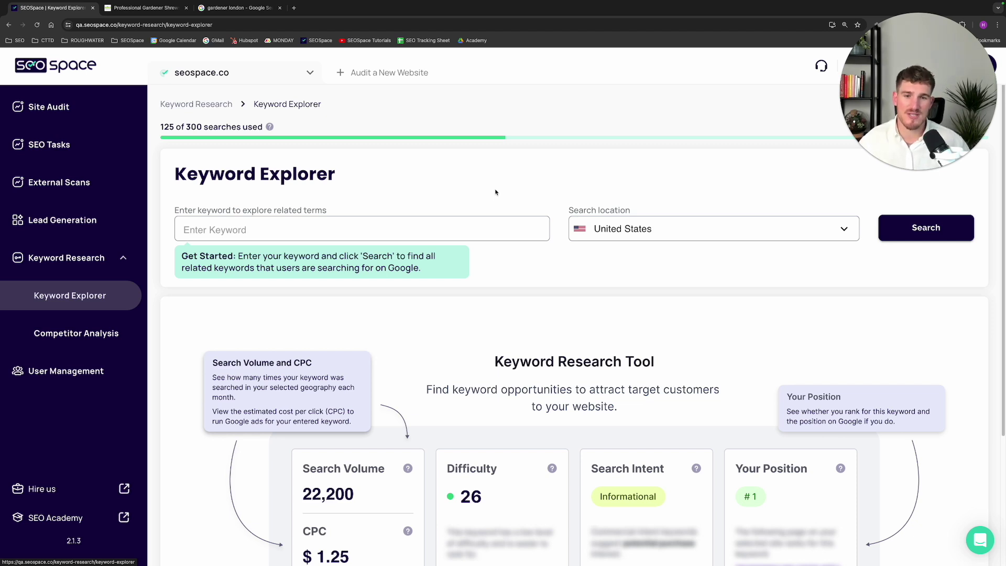
{"action": "scroll", "coordinate": [496, 193], "scroll_direction": "down", "scroll_amount": 3}
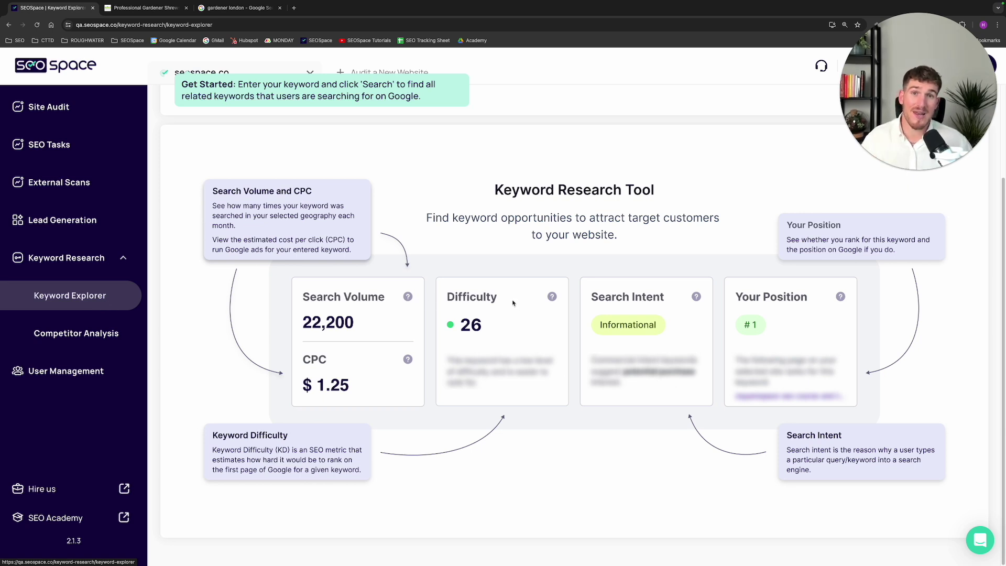
{"action": "scroll", "coordinate": [514, 291], "scroll_direction": "up", "scroll_amount": 3}
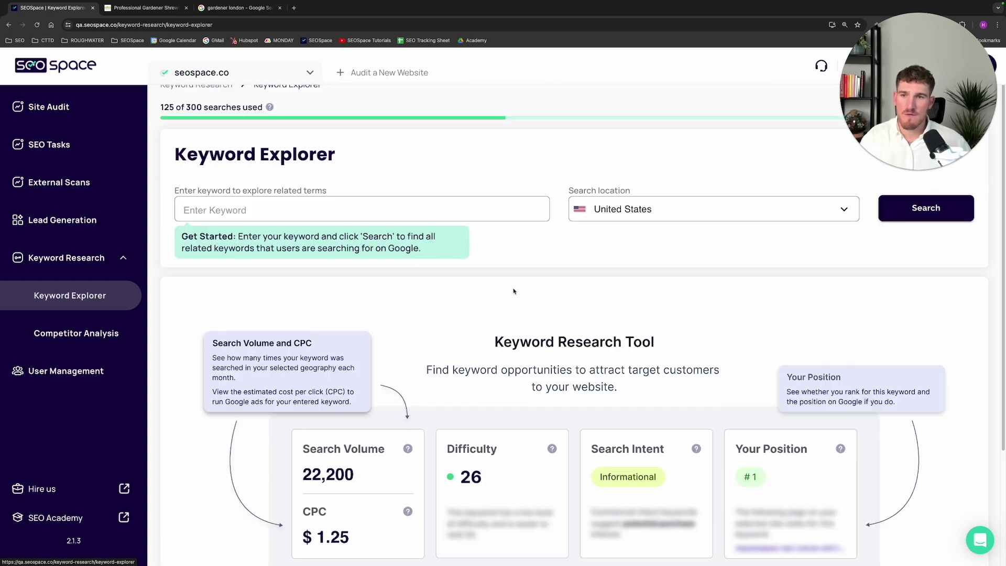
{"action": "scroll", "coordinate": [514, 291], "scroll_direction": "up", "scroll_amount": 1}
{"action": "left_click_drag", "start_coordinate": [174, 174], "coordinate": [337, 176]}
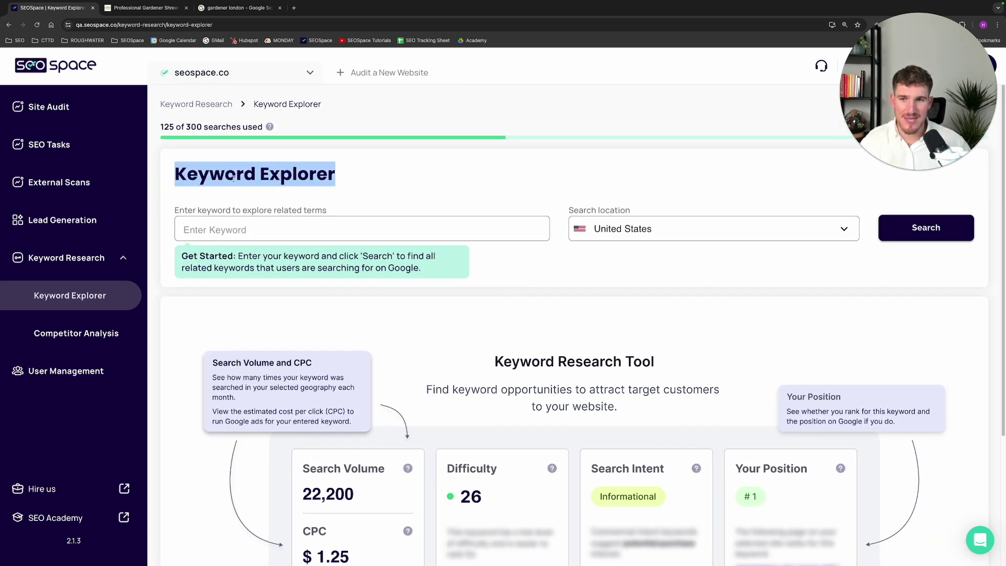
{"action": "left_click", "coordinate": [434, 183]}
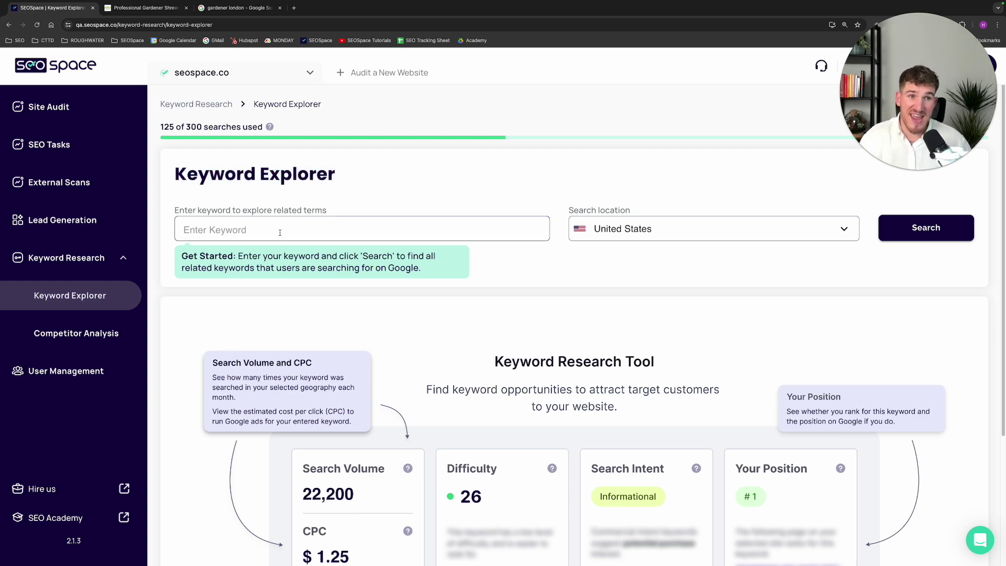
Copy the query "gardener london" from the Google search and enter it as the keyword in SEOSpace's Keyword Explorer.
{"action": "key", "text": "super+3"}
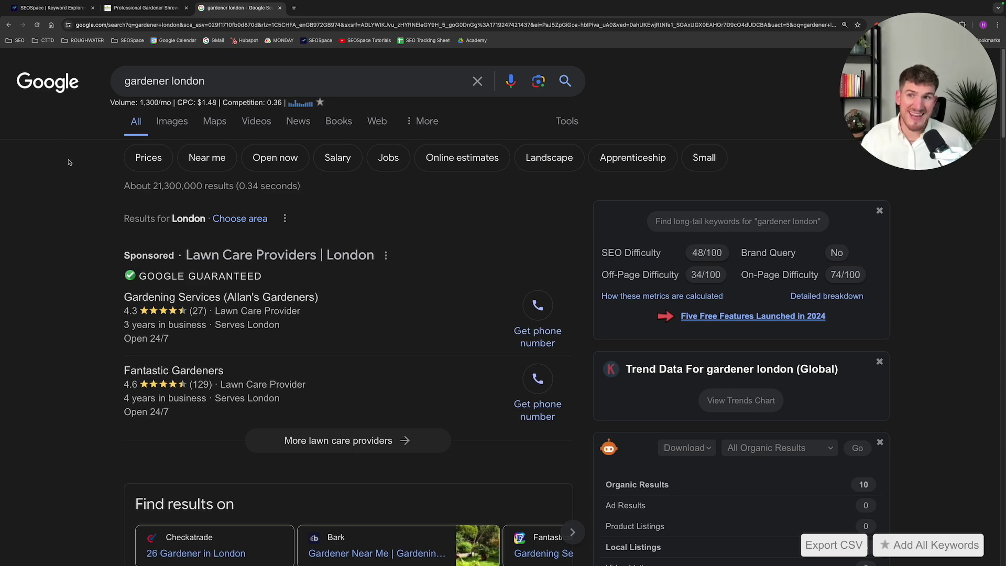
{"action": "double_click", "coordinate": [160, 83]}
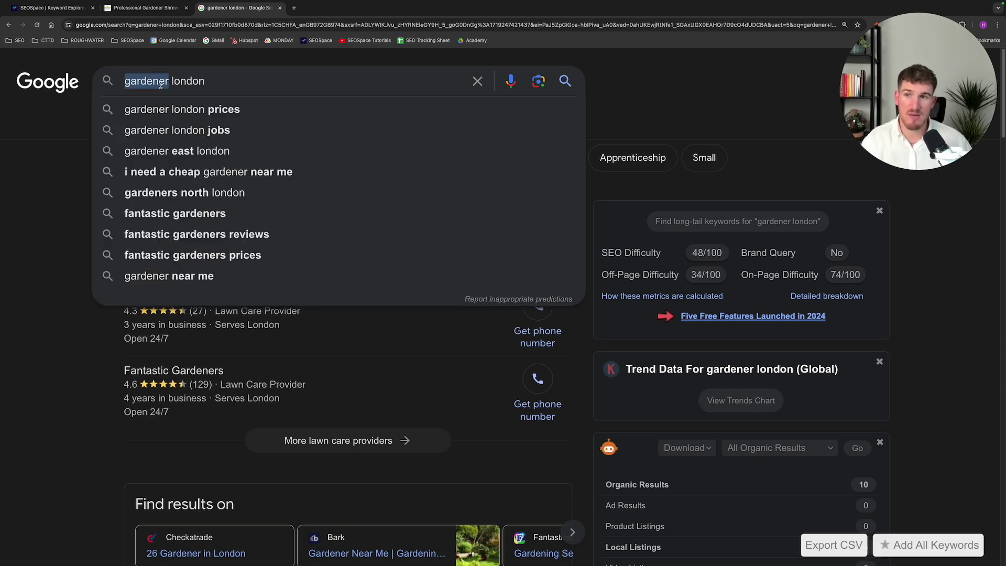
{"action": "triple_click", "coordinate": [161, 83]}
{"action": "key", "text": "ctrl+c"}
{"action": "left_click", "coordinate": [50, 8]}
{"action": "left_click", "coordinate": [231, 231]}
{"action": "key", "text": "ctrl+v"}
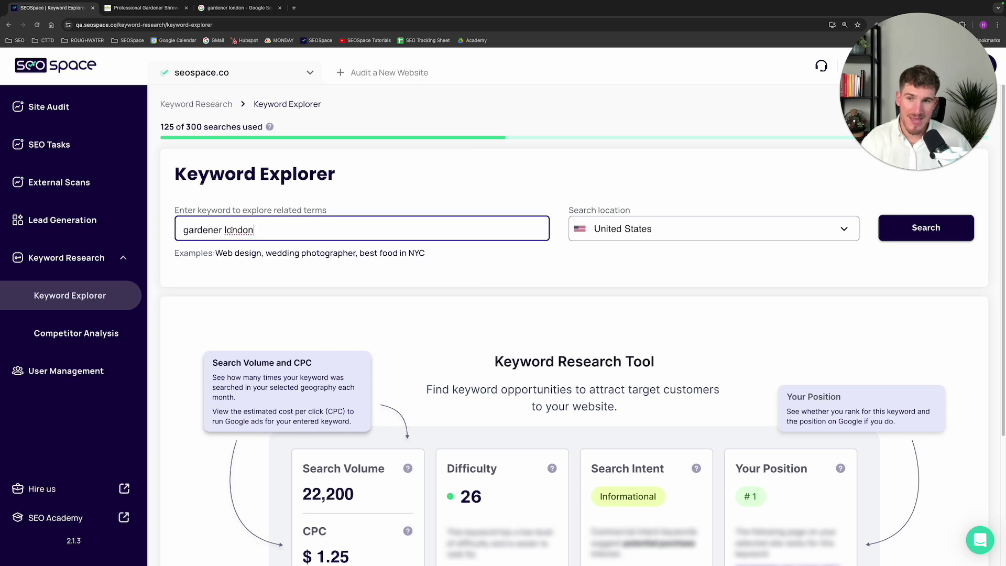
Set the search location to United Kingdom and run the keyword search.
{"action": "left_click", "coordinate": [775, 231]}
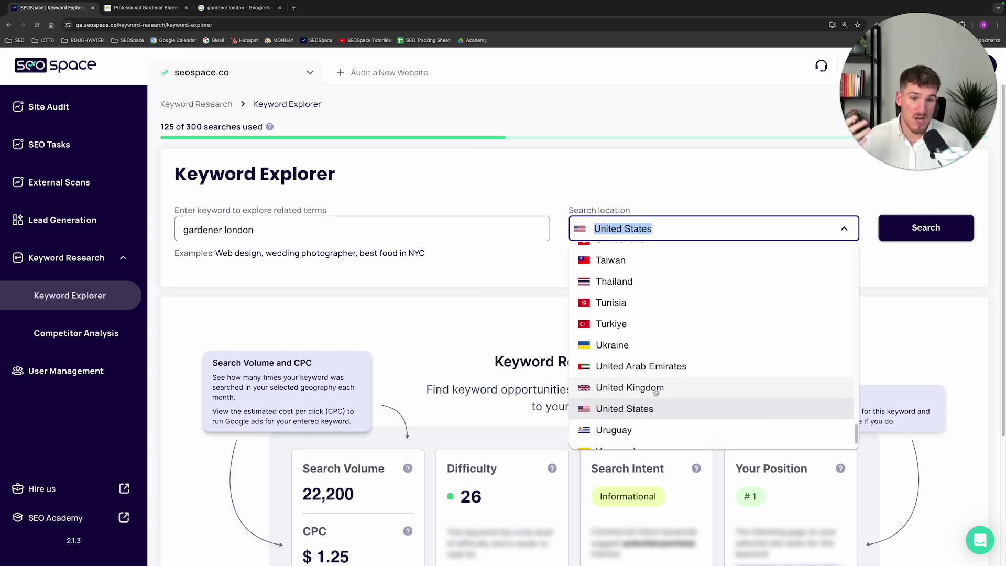
{"action": "left_click", "coordinate": [656, 392]}
{"action": "left_click", "coordinate": [938, 224]}
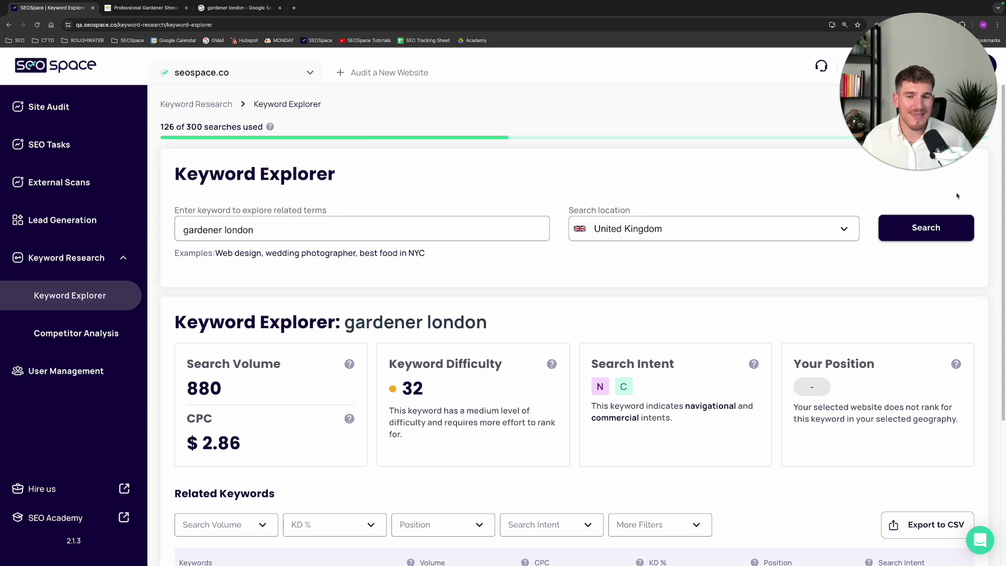
{"action": "left_click_drag", "start_coordinate": [496, 324], "coordinate": [345, 327]}
{"action": "left_click", "coordinate": [434, 321]}
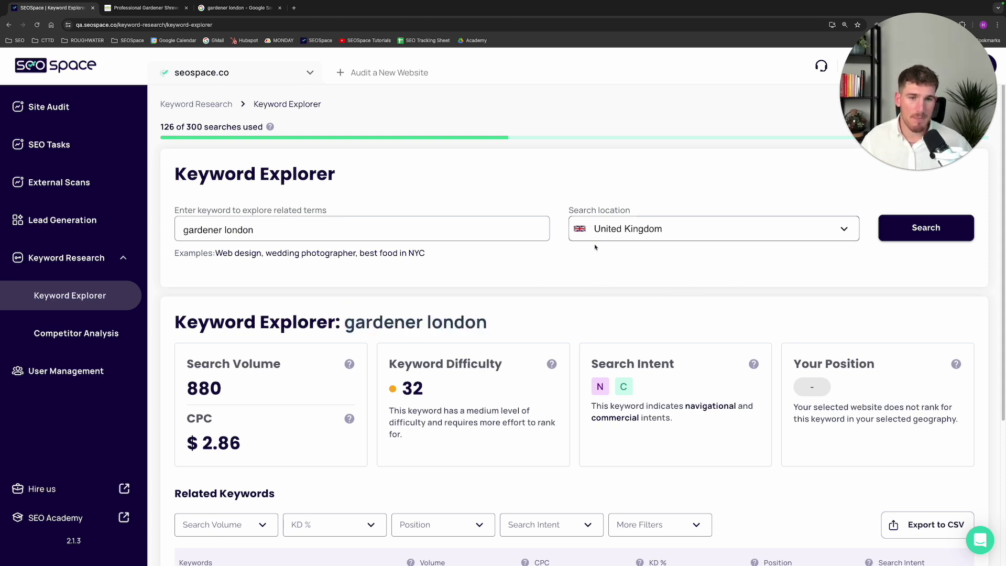
Examine the search volume and cost per click for the searched keyword.
{"action": "scroll", "coordinate": [555, 288], "scroll_direction": "down", "scroll_amount": 3}
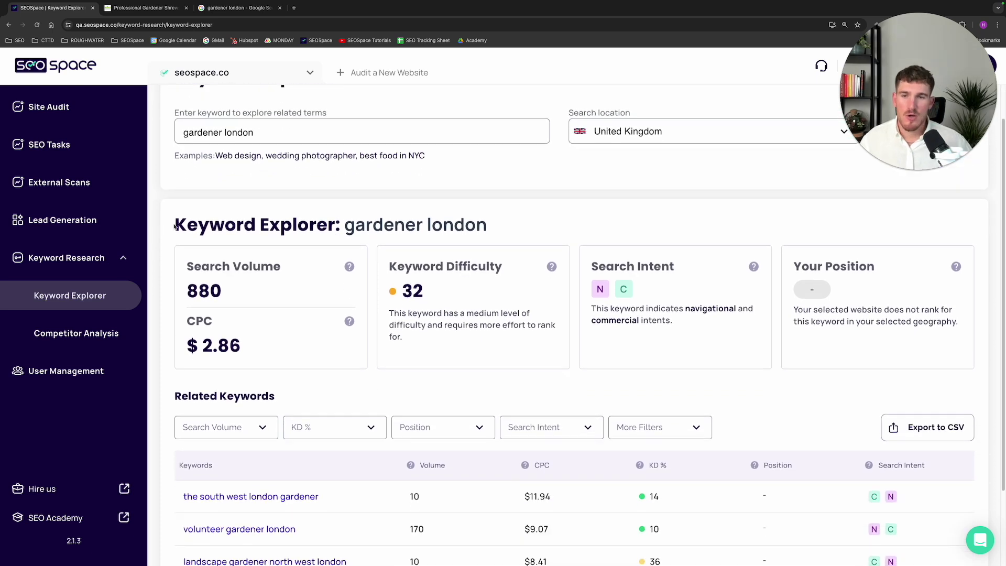
{"action": "left_click_drag", "start_coordinate": [176, 225], "coordinate": [788, 381]}
{"action": "left_click", "coordinate": [768, 387]}
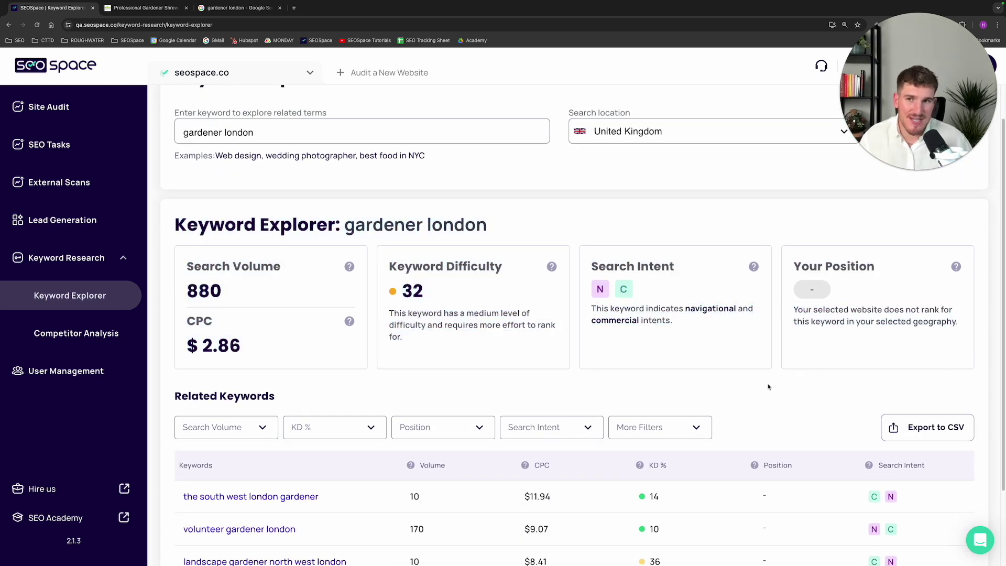
{"action": "double_click", "coordinate": [212, 293]}
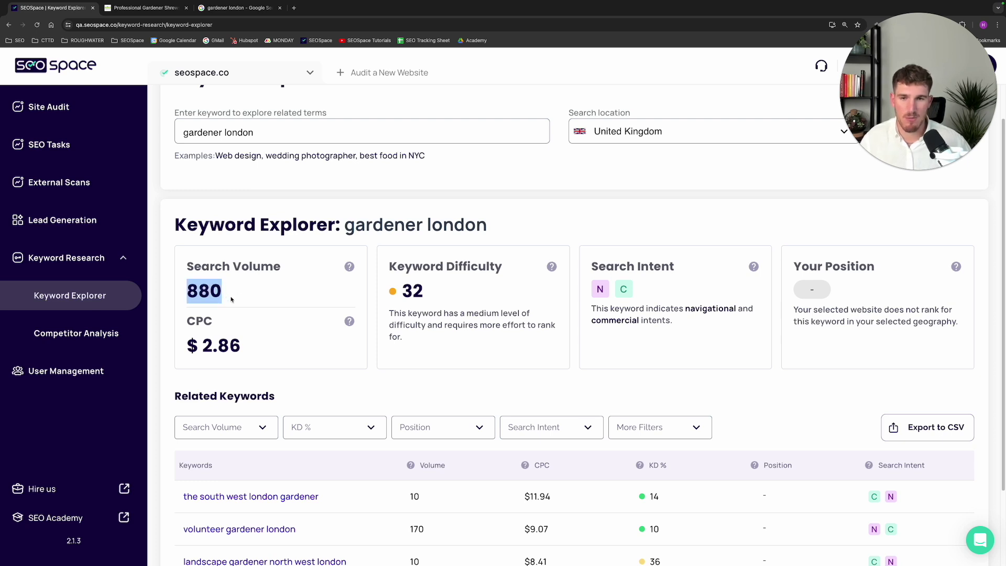
{"action": "triple_click", "coordinate": [252, 347]}
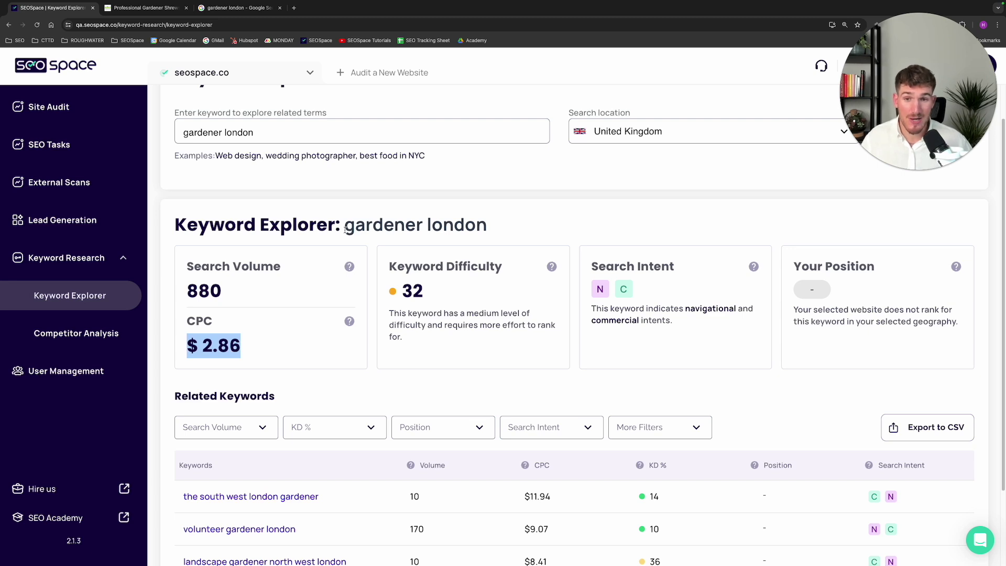
{"action": "left_click_drag", "start_coordinate": [346, 231], "coordinate": [514, 227]}
{"action": "double_click", "coordinate": [190, 322]}
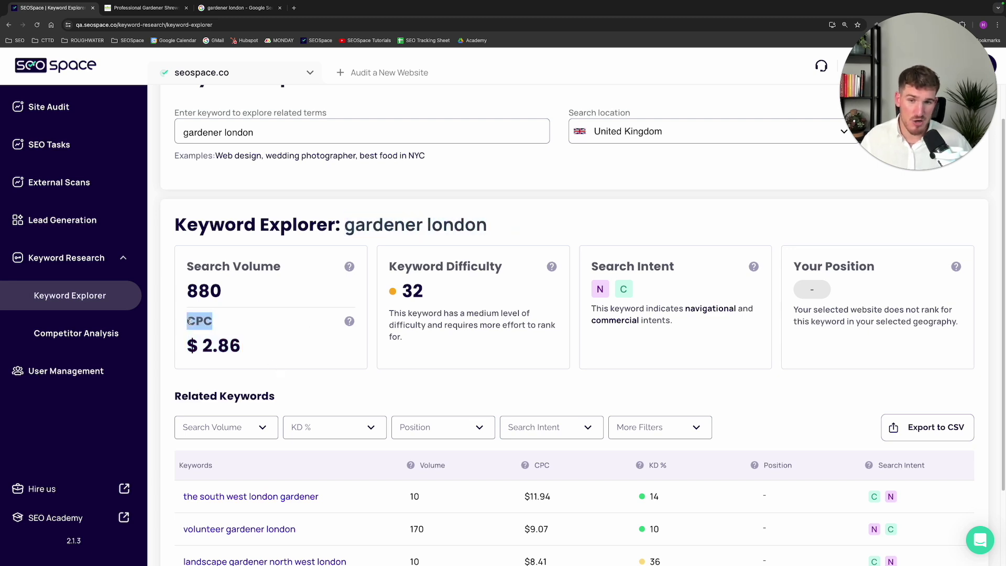
Check the keyword difficulty score for "gardener london".
{"action": "left_click_drag", "start_coordinate": [390, 266], "coordinate": [503, 268]}
{"action": "left_click", "coordinate": [459, 267]}
{"action": "triple_click", "coordinate": [459, 267]}
{"action": "double_click", "coordinate": [412, 297]}
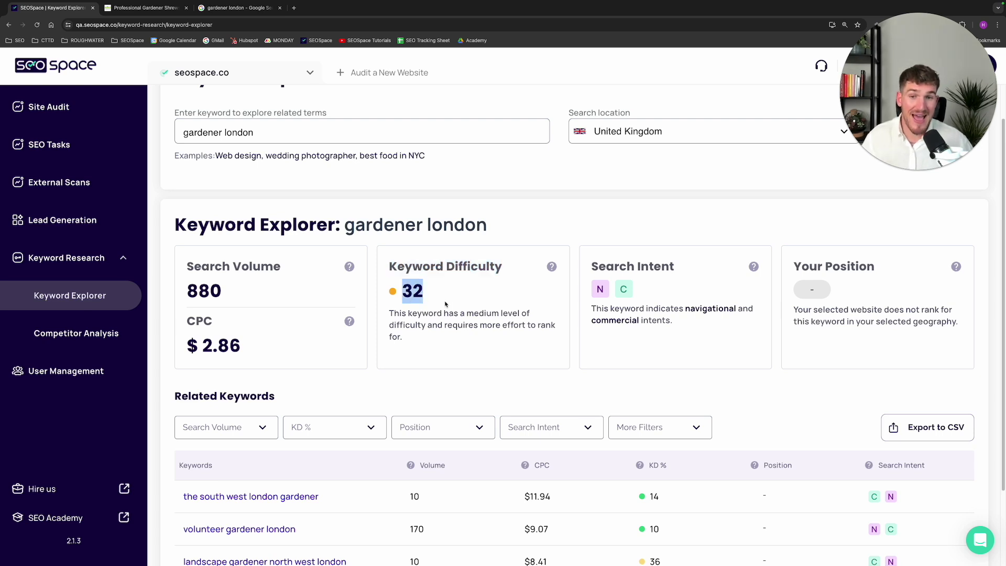
{"action": "left_click_drag", "start_coordinate": [488, 226], "coordinate": [344, 225]}
{"action": "left_click", "coordinate": [549, 226]}
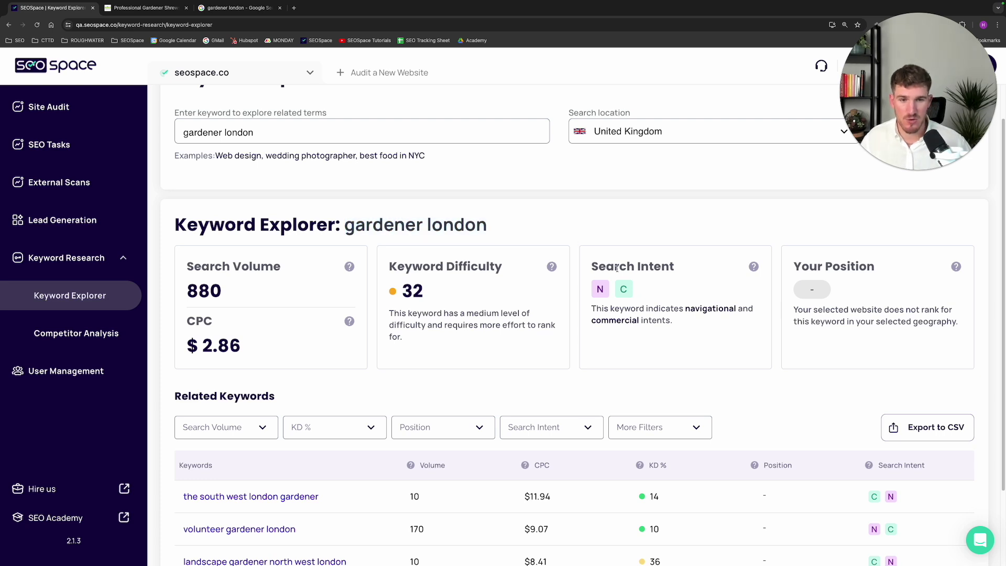
Inspect the search intent with its explanation, and the selected website's position for the keyword.
{"action": "left_click_drag", "start_coordinate": [592, 271], "coordinate": [687, 269]}
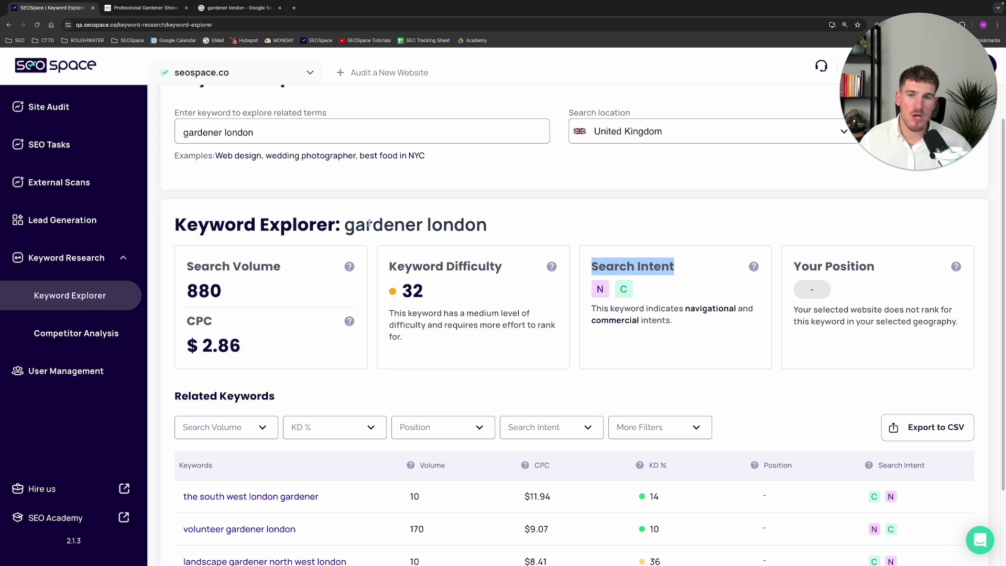
{"action": "left_click_drag", "start_coordinate": [345, 225], "coordinate": [503, 224]}
{"action": "left_click", "coordinate": [507, 224]}
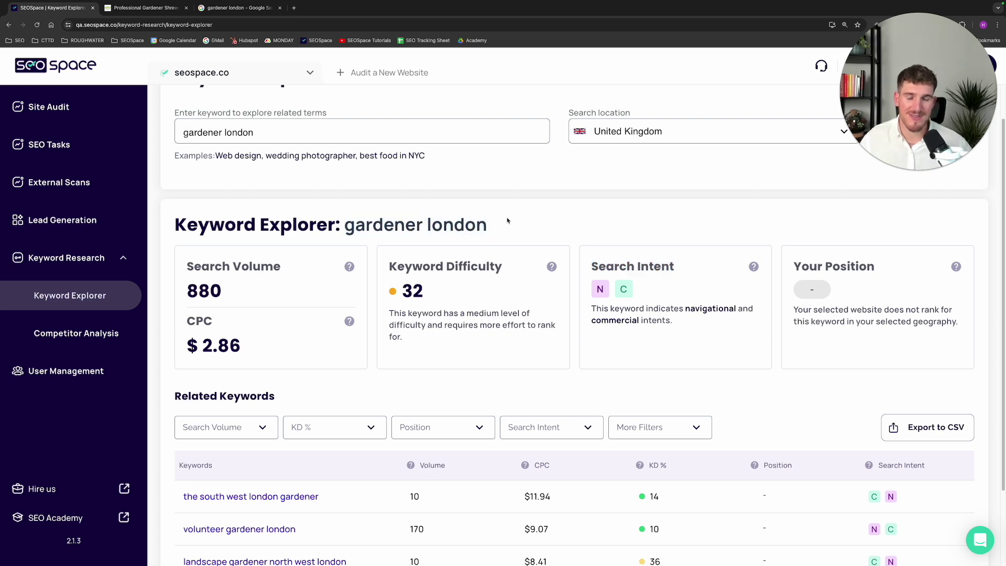
{"action": "double_click", "coordinate": [624, 290]}
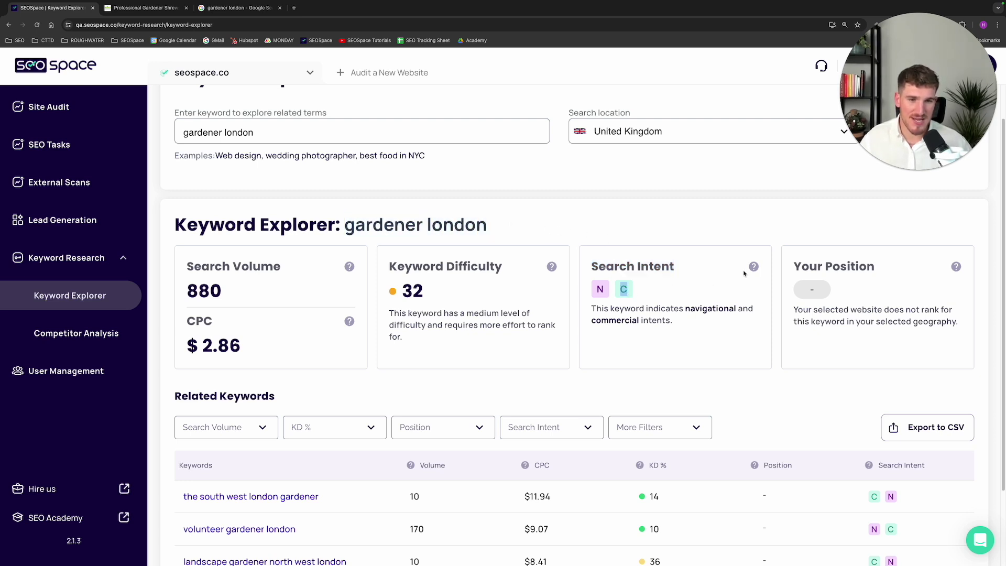
{"action": "mouse_move", "coordinate": [753, 268]}
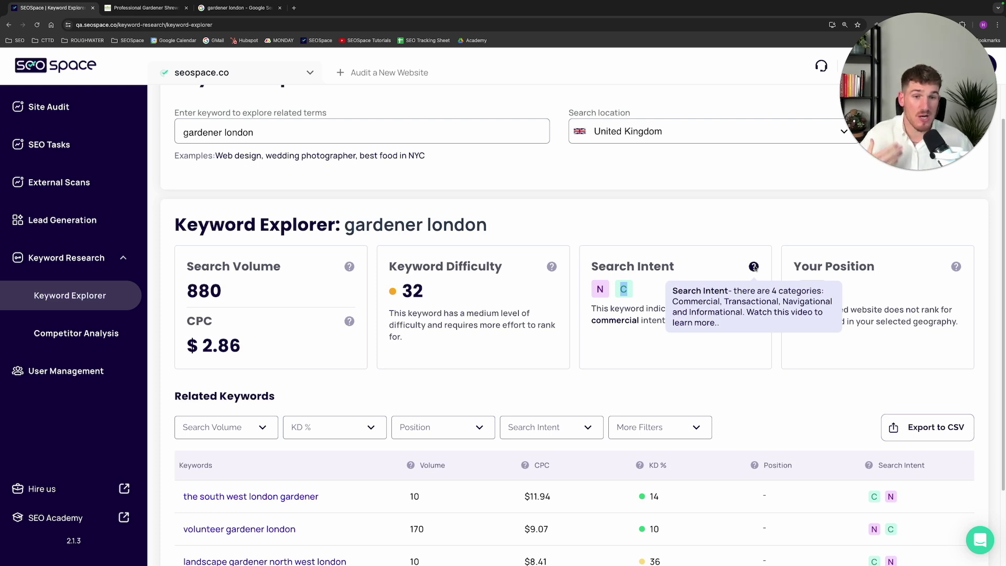
{"action": "left_click_drag", "start_coordinate": [794, 266], "coordinate": [898, 263]}
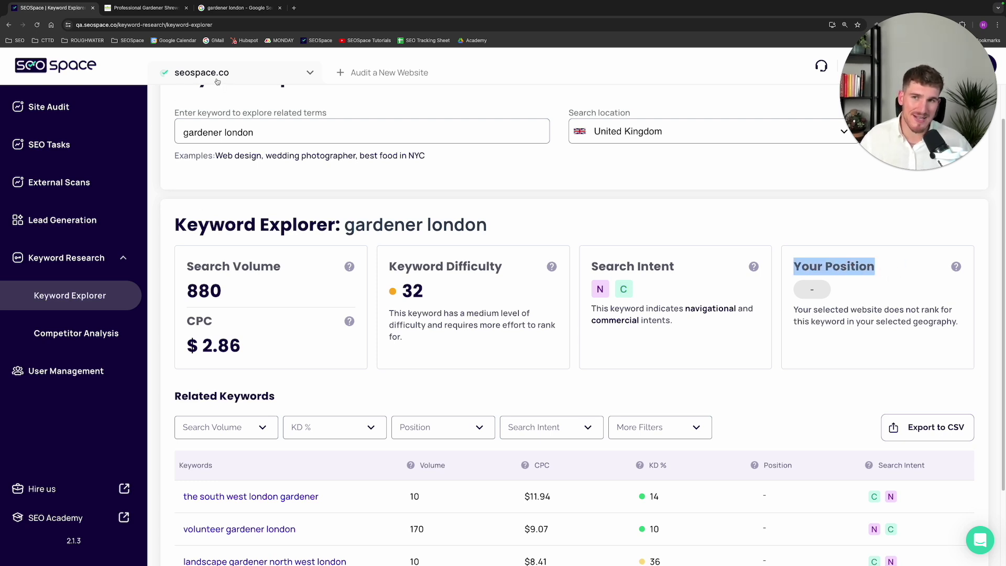
{"action": "left_click_drag", "start_coordinate": [345, 226], "coordinate": [527, 223]}
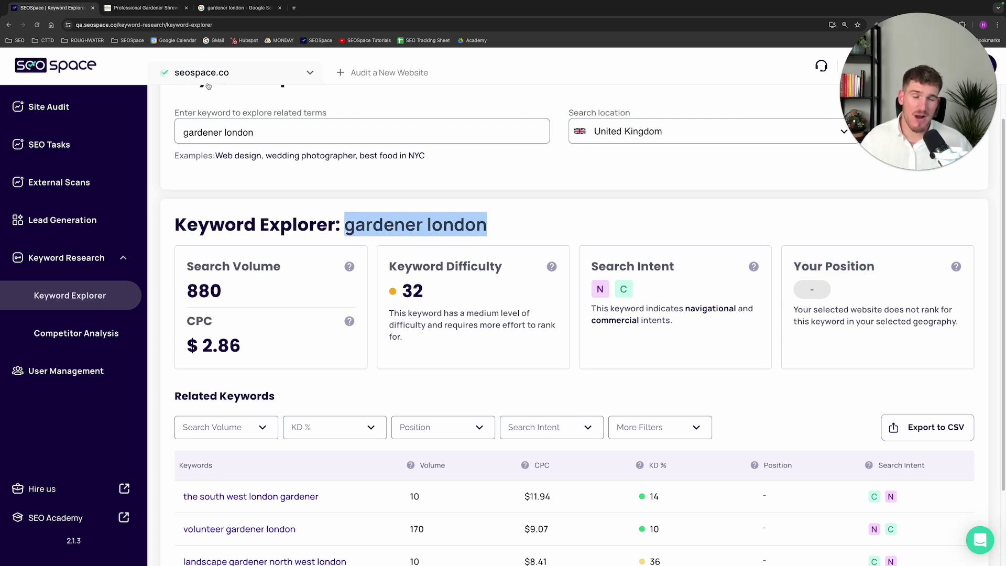
{"action": "left_click", "coordinate": [810, 291]}
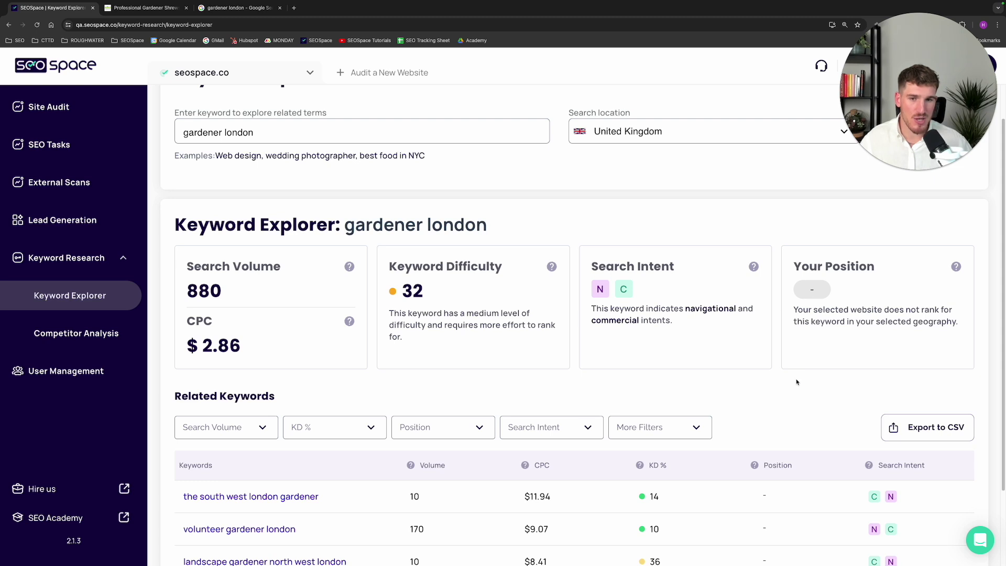
Open the full list of related keywords for "gardener london".
{"action": "scroll", "coordinate": [580, 239], "scroll_direction": "down", "scroll_amount": 2}
{"action": "left_click_drag", "start_coordinate": [174, 294], "coordinate": [307, 297]}
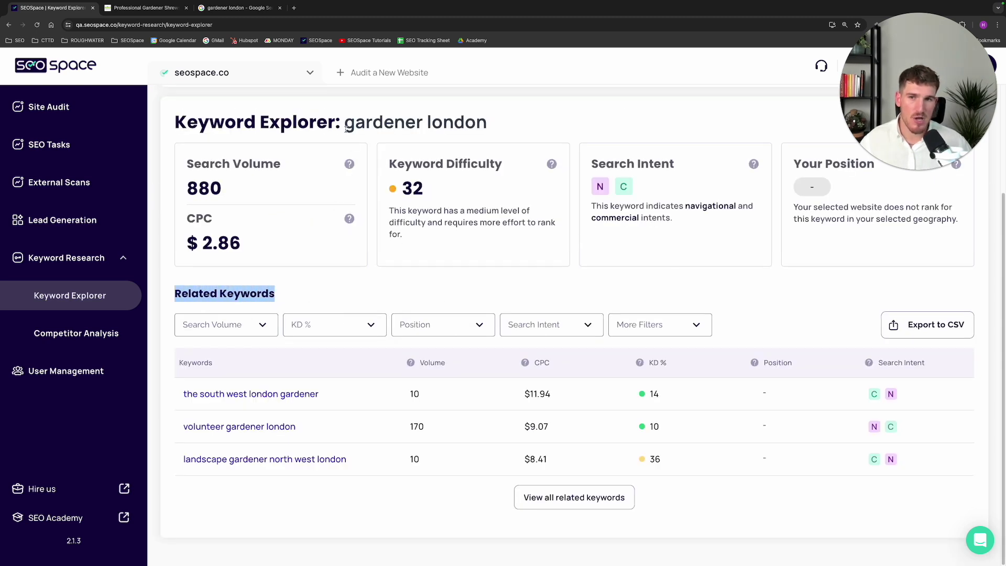
{"action": "left_click_drag", "start_coordinate": [346, 130], "coordinate": [511, 133]}
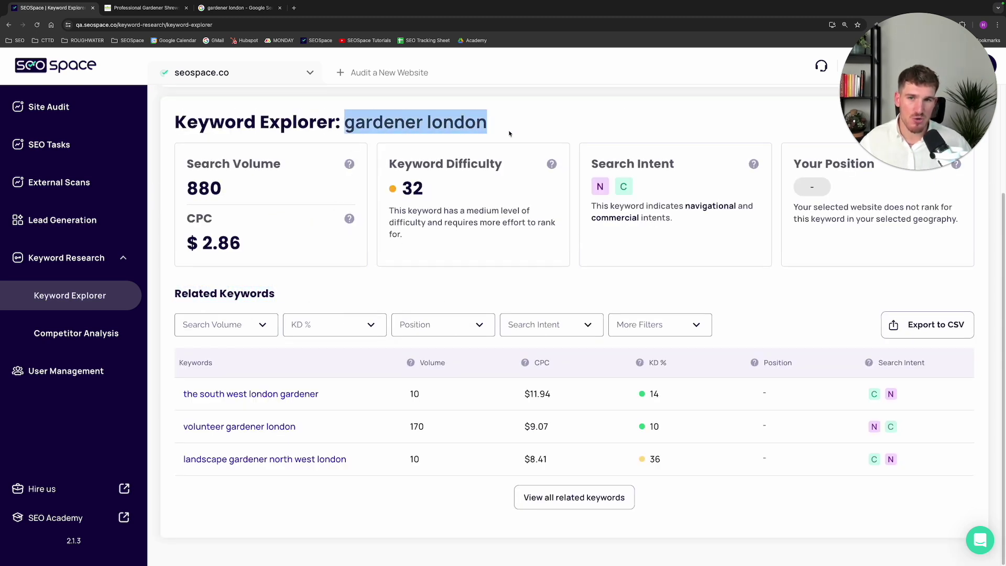
{"action": "left_click", "coordinate": [579, 497]}
{"action": "scroll", "coordinate": [590, 468], "scroll_direction": "down", "scroll_amount": 2}
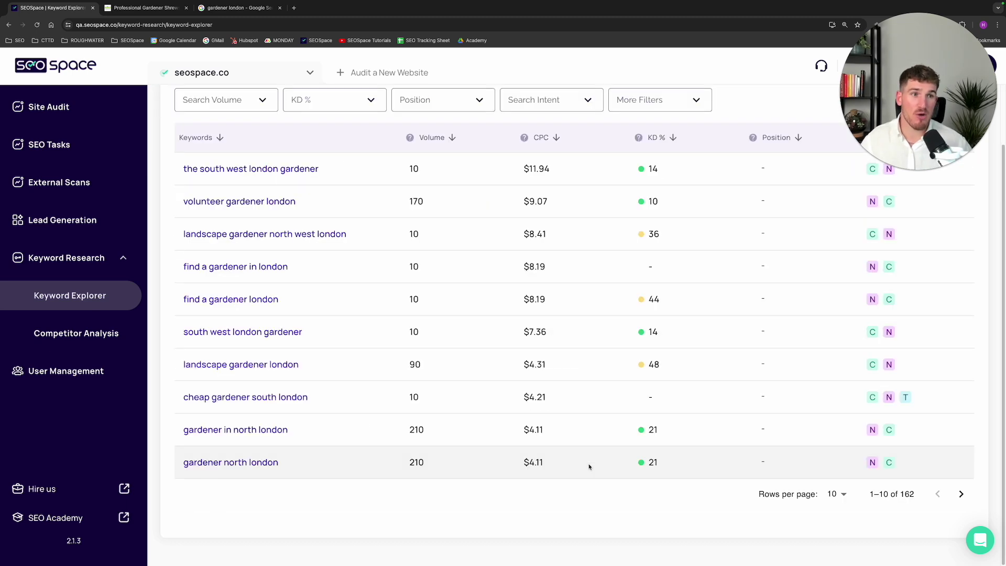
{"action": "scroll", "coordinate": [589, 467], "scroll_direction": "up", "scroll_amount": 3}
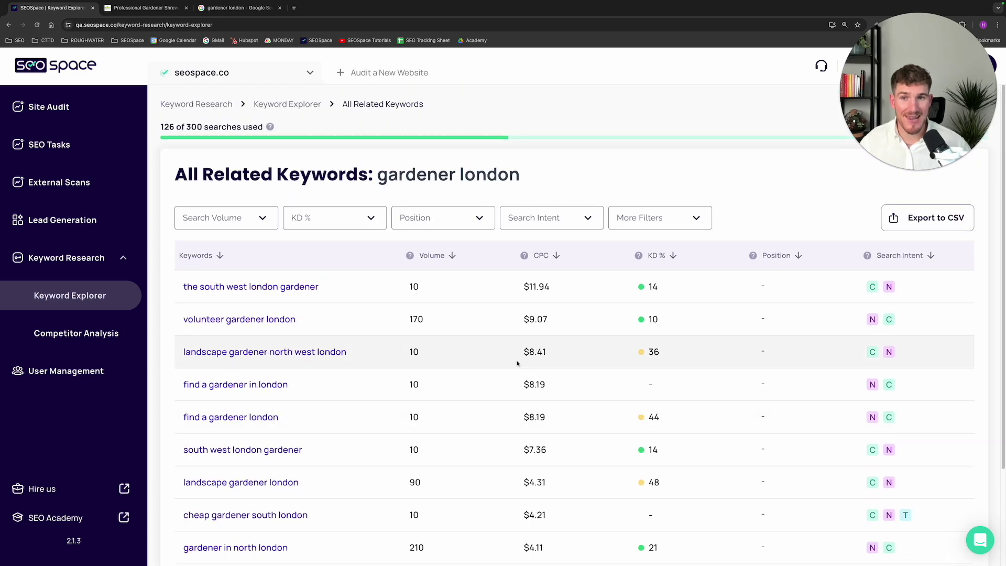
Set the related keywords table to display all rows on one page.
{"action": "left_click_drag", "start_coordinate": [378, 177], "coordinate": [550, 189]}
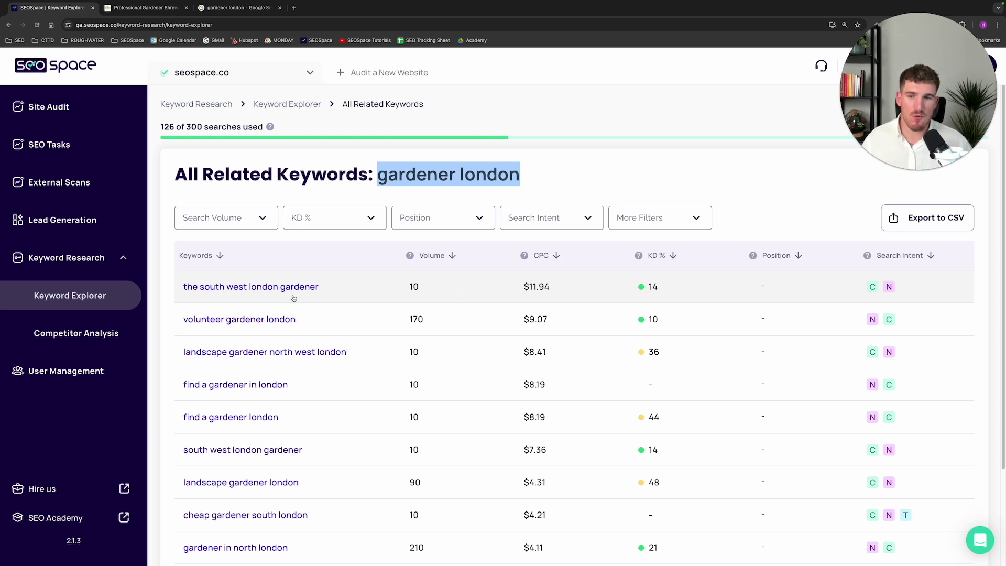
{"action": "left_click", "coordinate": [383, 179]}
{"action": "left_click_drag", "start_coordinate": [384, 177], "coordinate": [520, 180]}
{"action": "scroll", "coordinate": [524, 367], "scroll_direction": "down", "scroll_amount": 3}
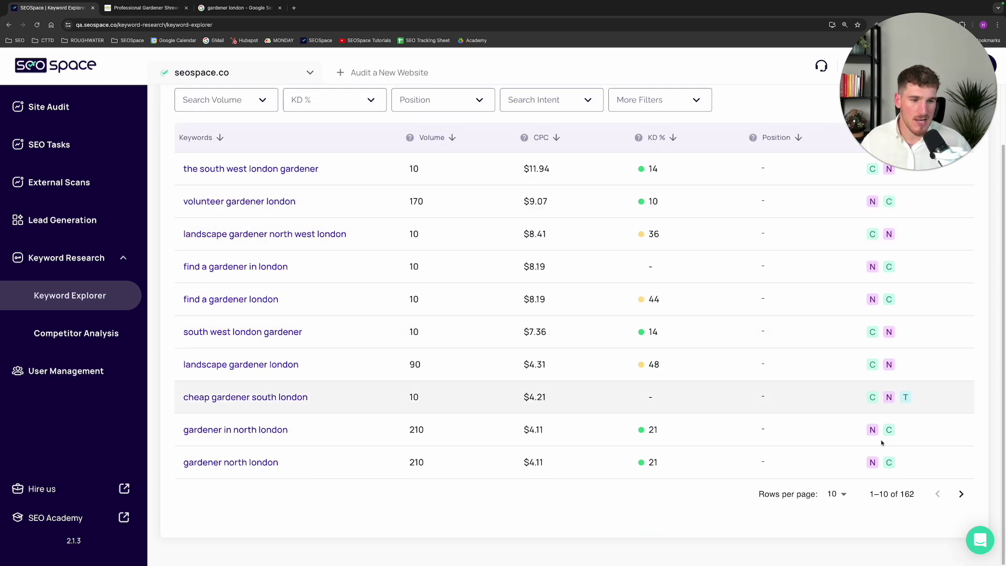
{"action": "left_click", "coordinate": [835, 495]}
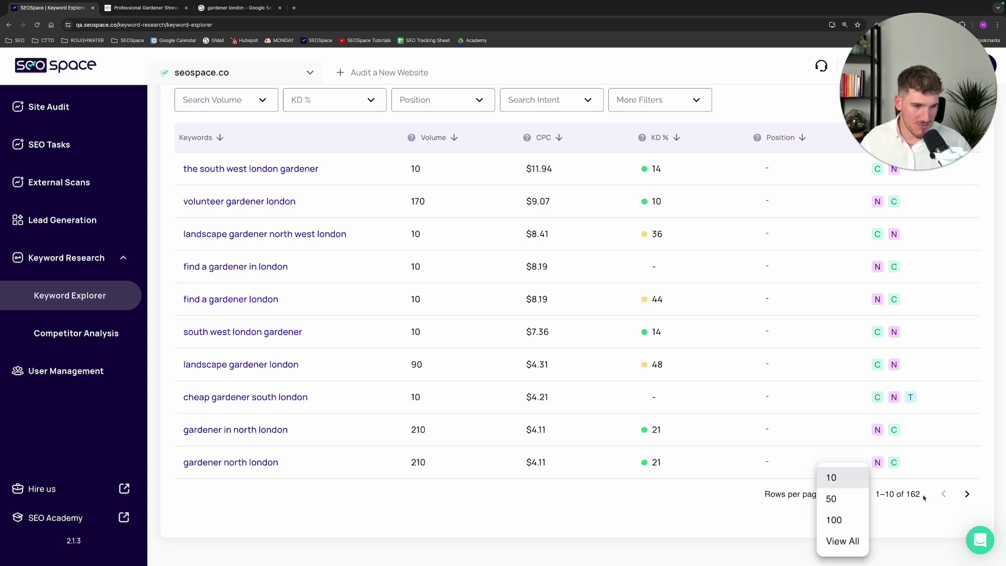
{"action": "left_click", "coordinate": [842, 541]}
{"action": "left_click_drag", "start_coordinate": [1003, 527], "coordinate": [1004, 91]}
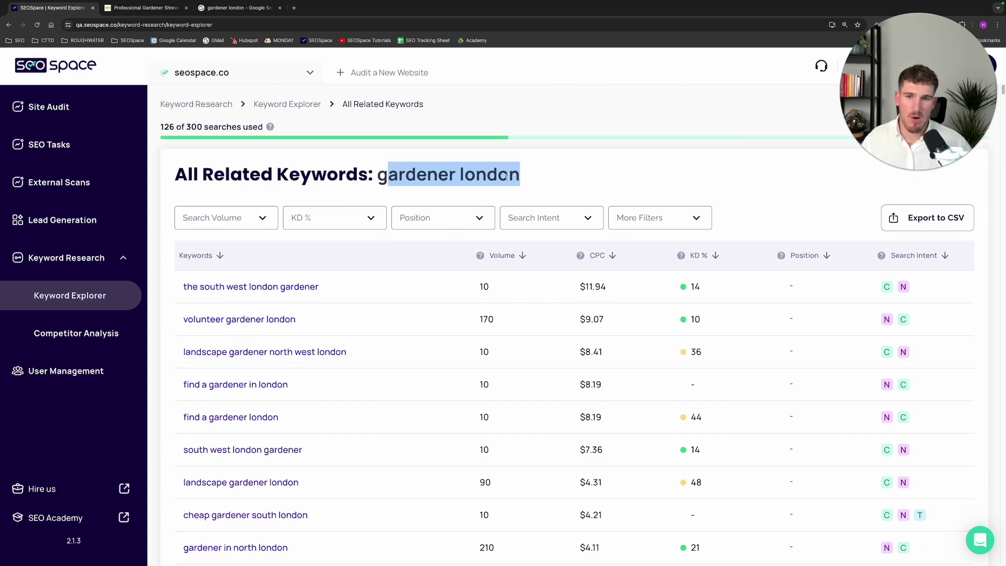
Examine the volume, cost per click, difficulty and ranking position of the related keyword "landscape gardener london".
{"action": "left_click", "coordinate": [562, 174]}
{"action": "scroll", "coordinate": [220, 440], "scroll_direction": "down", "scroll_amount": 1}
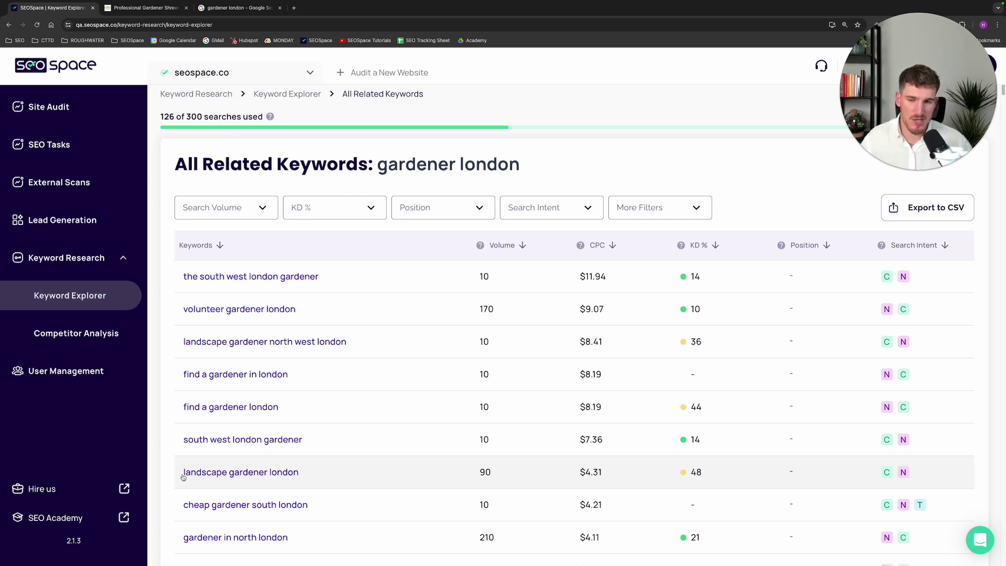
{"action": "left_click_drag", "start_coordinate": [373, 166], "coordinate": [520, 165]}
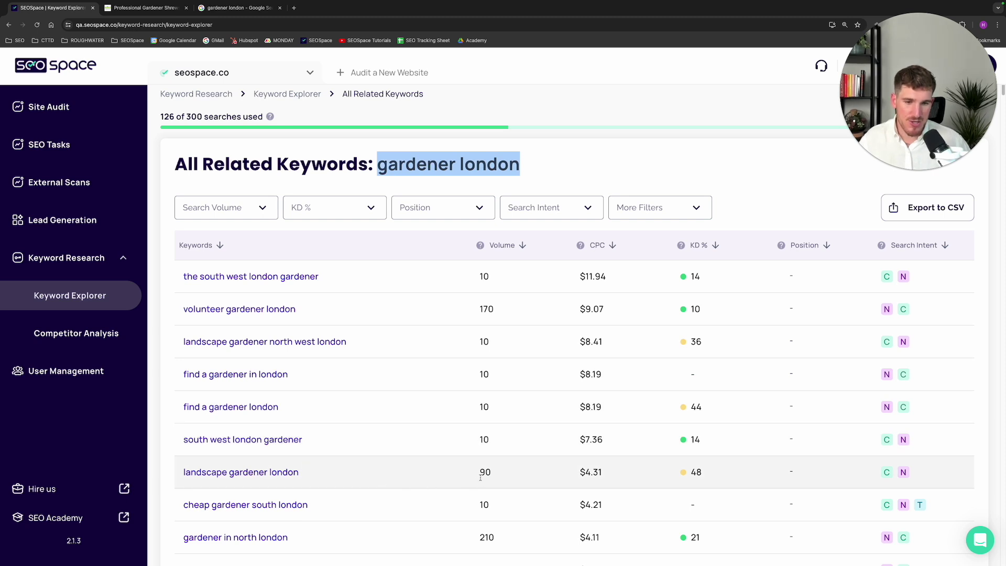
{"action": "left_click_drag", "start_coordinate": [481, 474], "coordinate": [489, 474]}
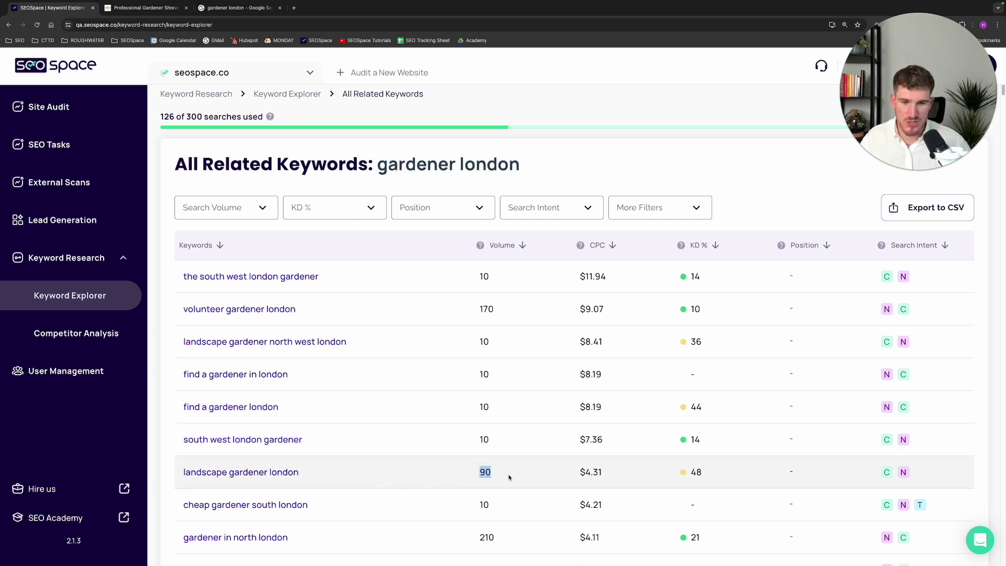
{"action": "left_click_drag", "start_coordinate": [580, 473], "coordinate": [616, 479]}
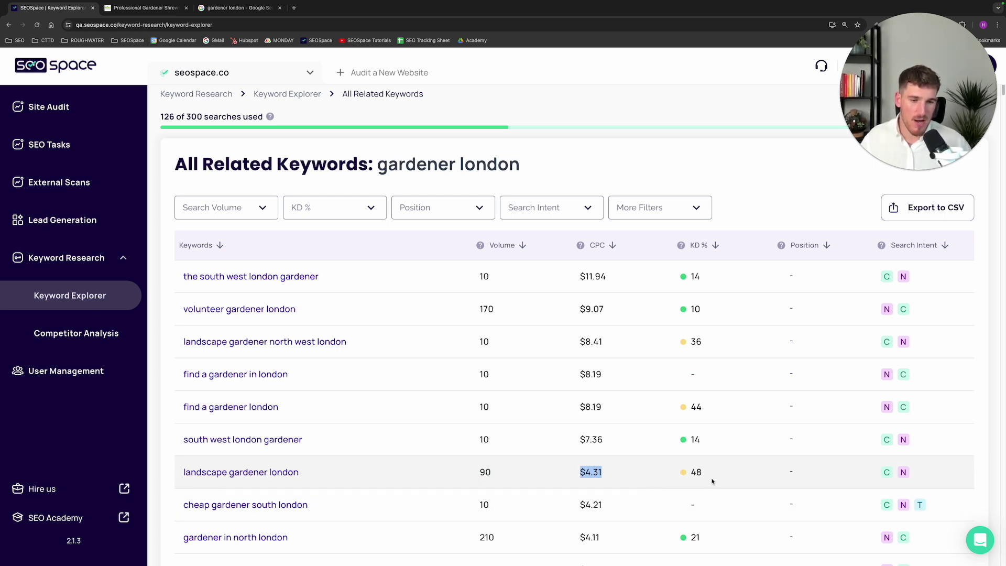
{"action": "double_click", "coordinate": [692, 473]}
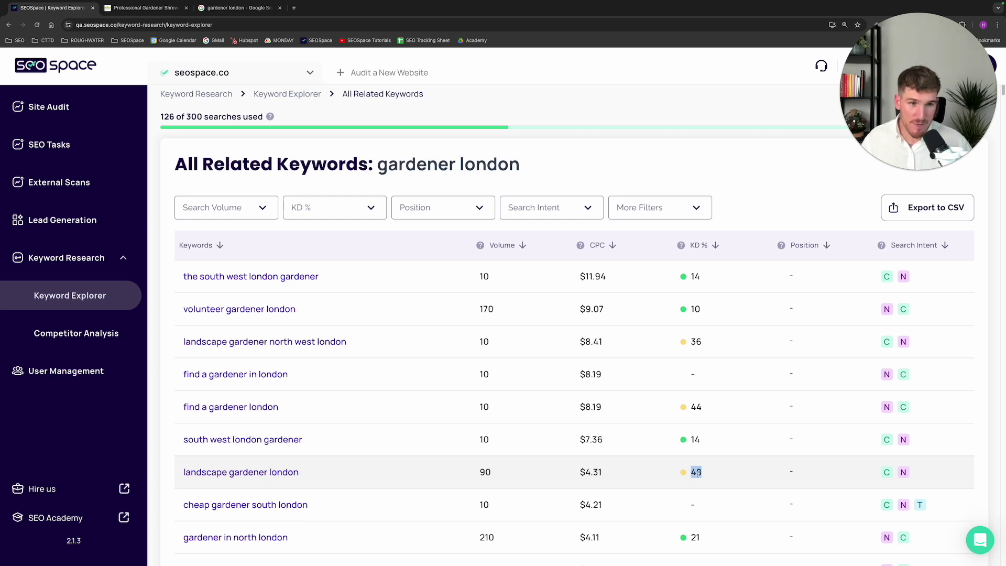
{"action": "double_click", "coordinate": [792, 472]}
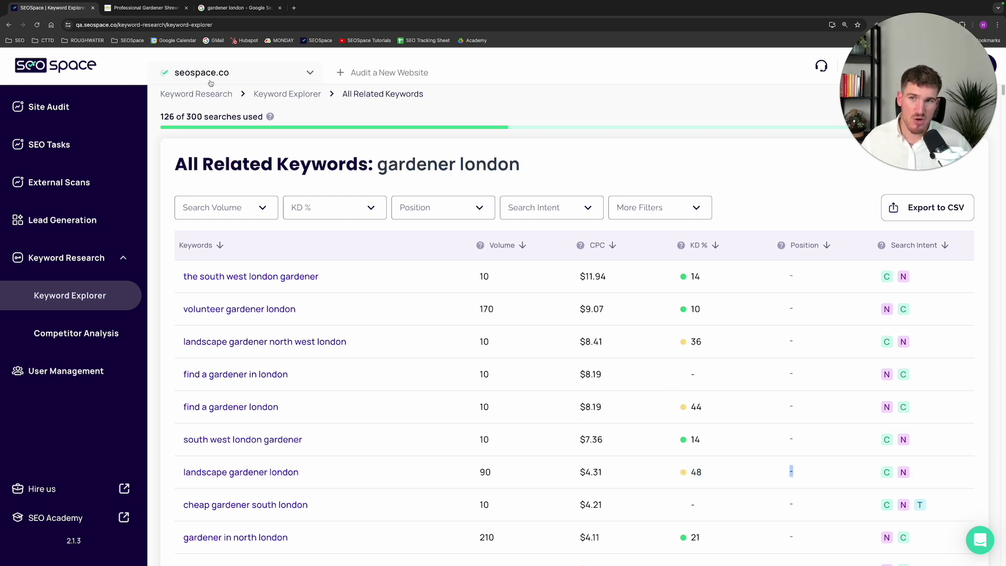
{"action": "left_click", "coordinate": [812, 474]}
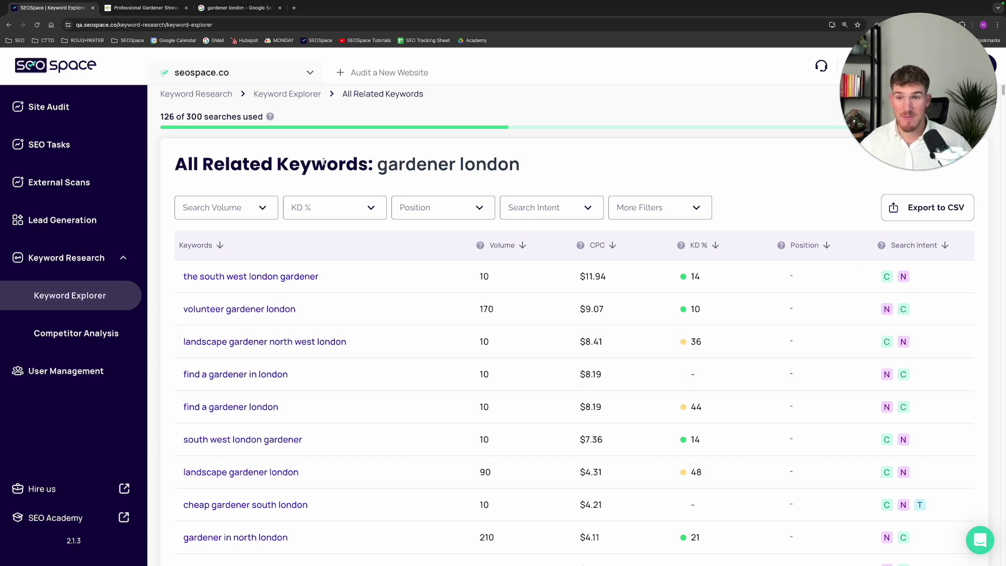
Filter the related keywords to the easy keyword difficulty range of 0-29.
{"action": "left_click_drag", "start_coordinate": [186, 161], "coordinate": [587, 166]}
{"action": "left_click", "coordinate": [587, 166]}
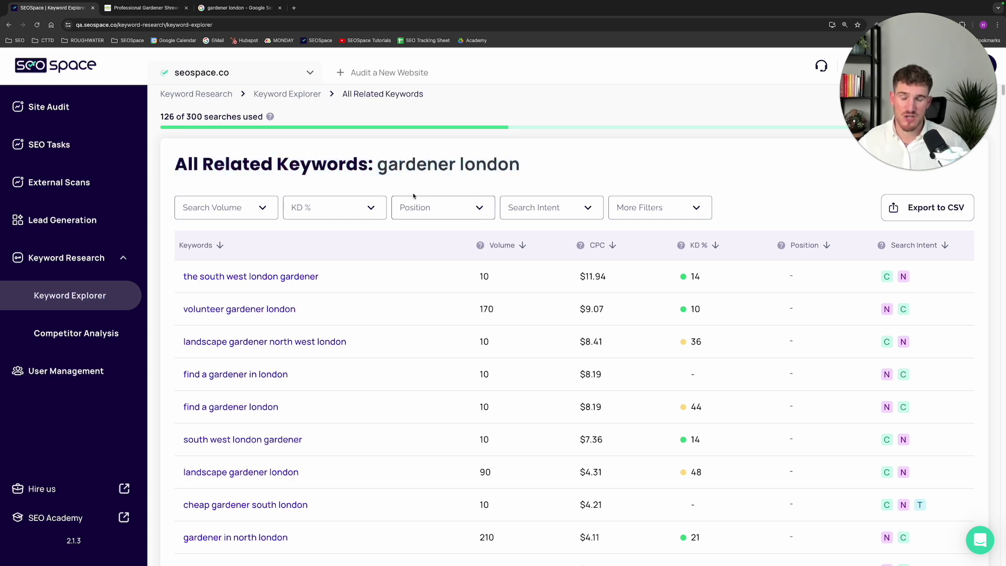
{"action": "left_click", "coordinate": [371, 208]}
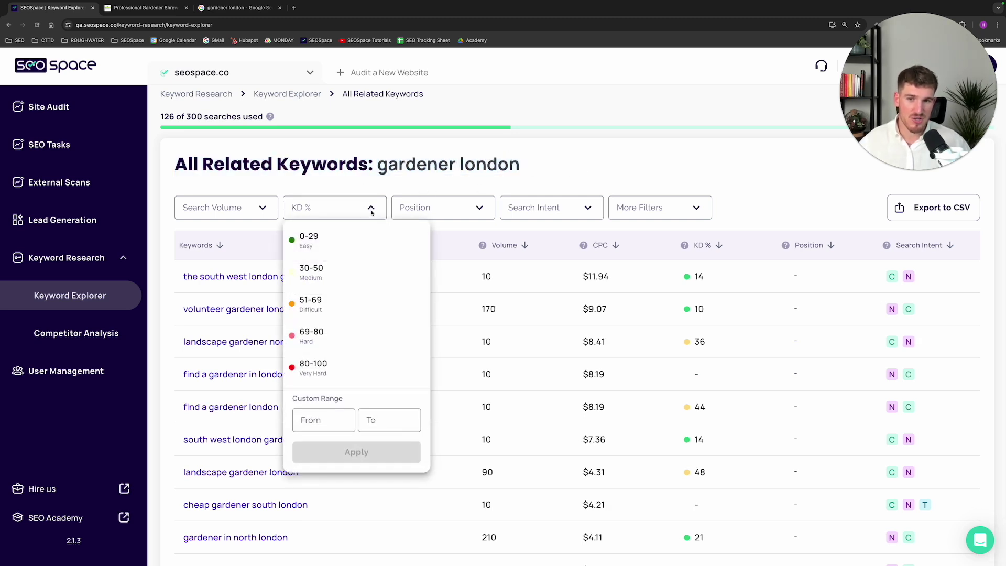
{"action": "left_click", "coordinate": [310, 241]}
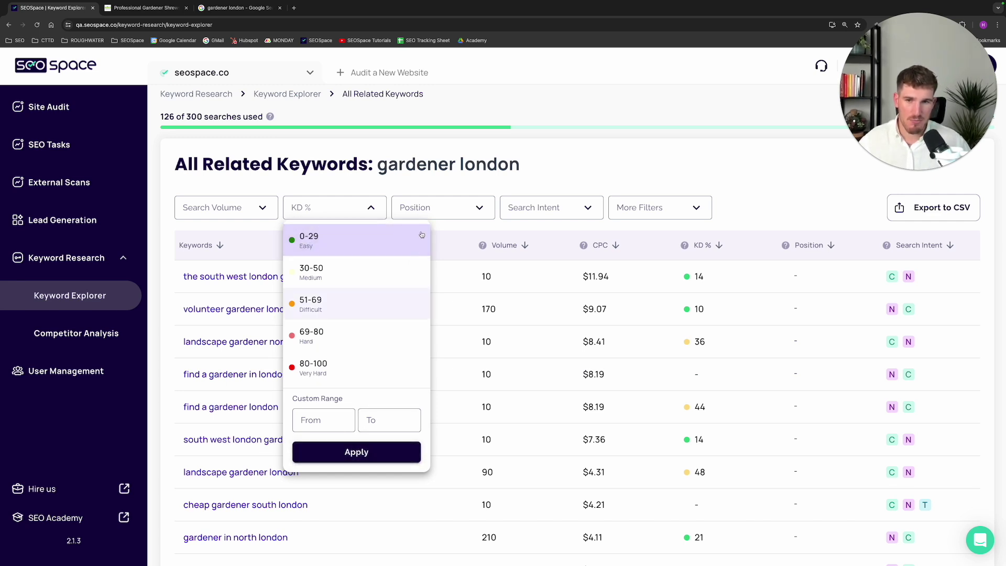
{"action": "left_click", "coordinate": [359, 453]}
Filter the related keywords by position to Not ranking and sort them by search volume from highest to lowest.
{"action": "left_click", "coordinate": [476, 208]}
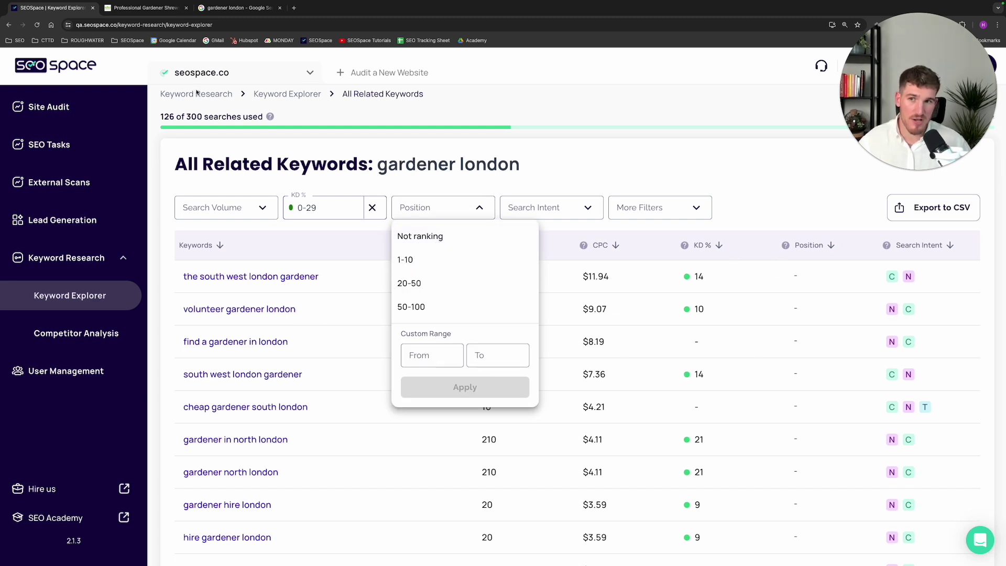
{"action": "left_click", "coordinate": [445, 238]}
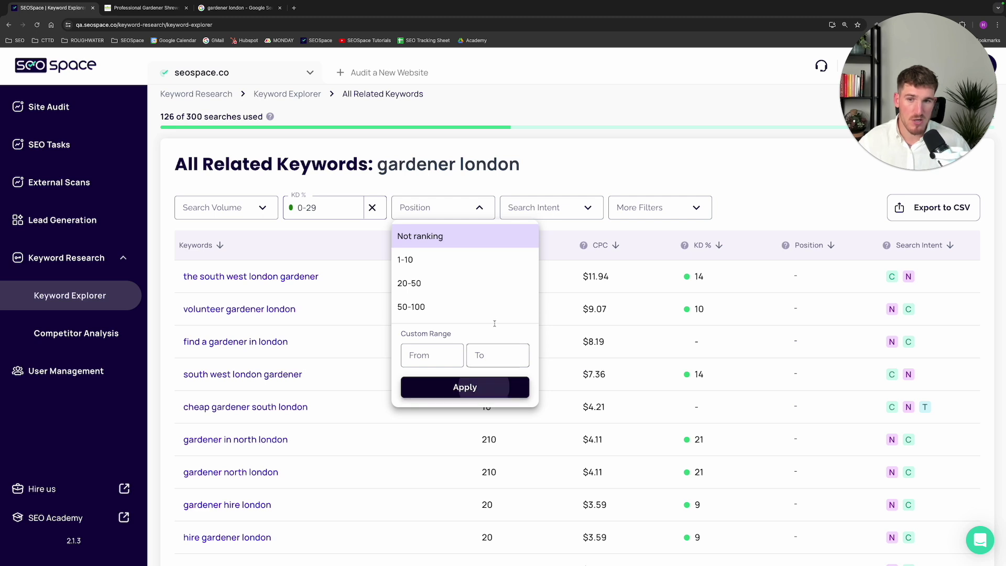
{"action": "left_click", "coordinate": [485, 387]}
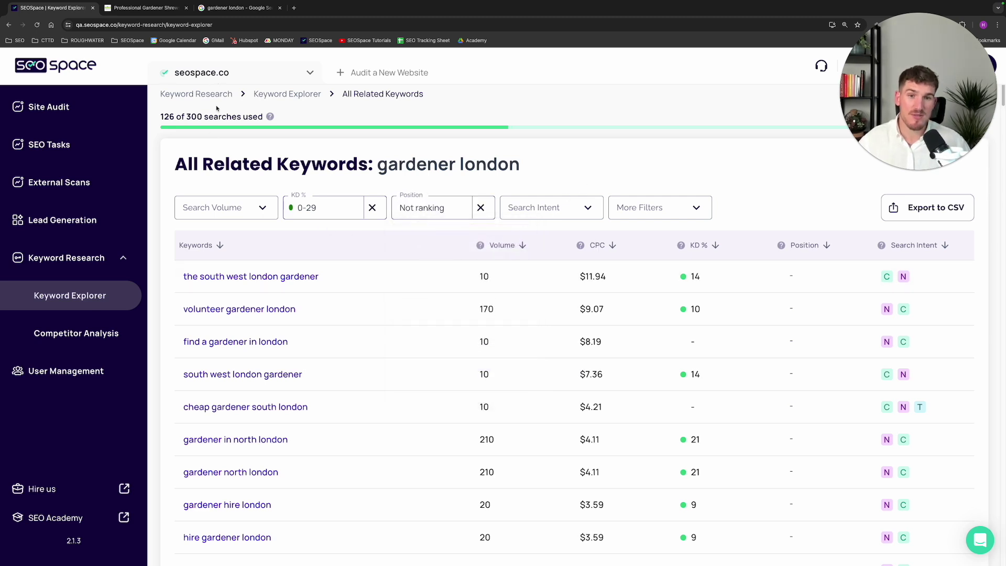
{"action": "left_click", "coordinate": [522, 246]}
{"action": "left_click", "coordinate": [522, 247]}
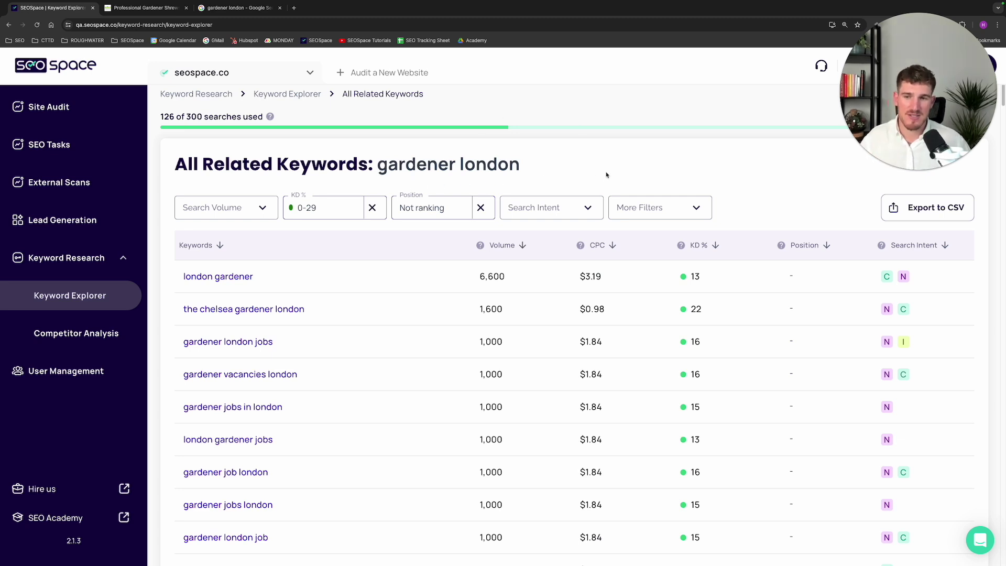
Inspect the SEOSpace extension's keyword scan form on the gardenershrewsbury.co.uk page, and return to the related keywords list.
{"action": "left_click", "coordinate": [182, 10]}
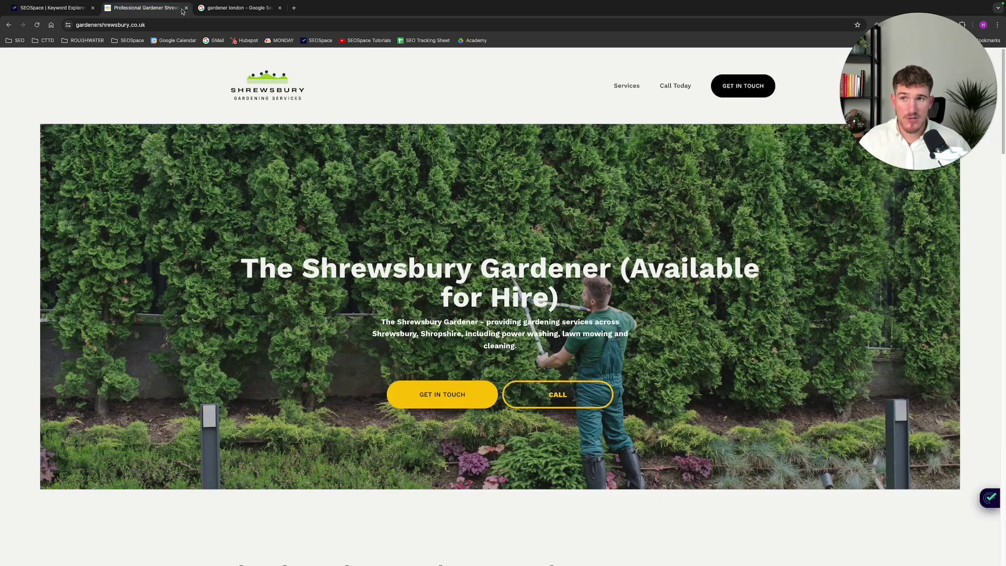
{"action": "left_click", "coordinate": [990, 498]}
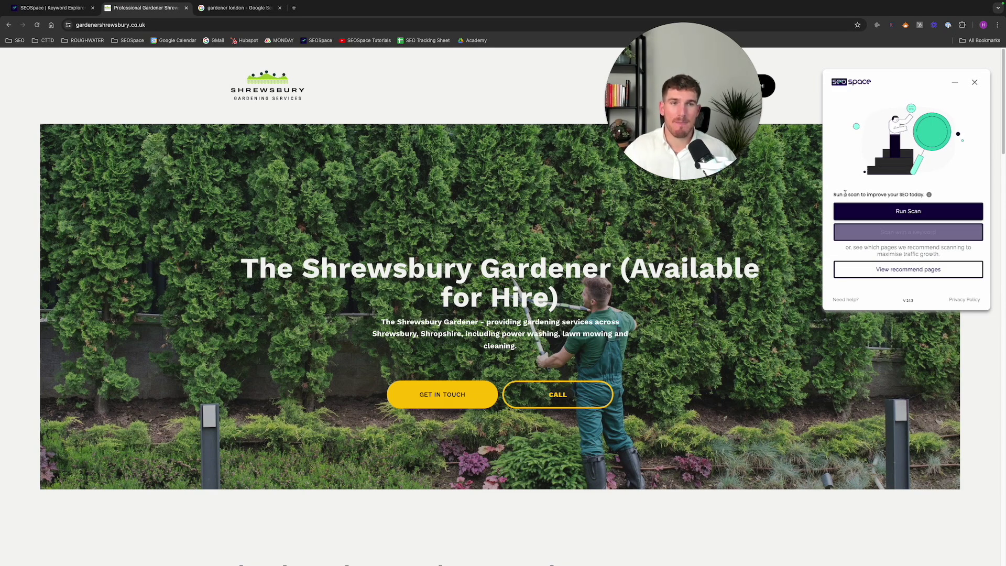
{"action": "left_click", "coordinate": [899, 233]}
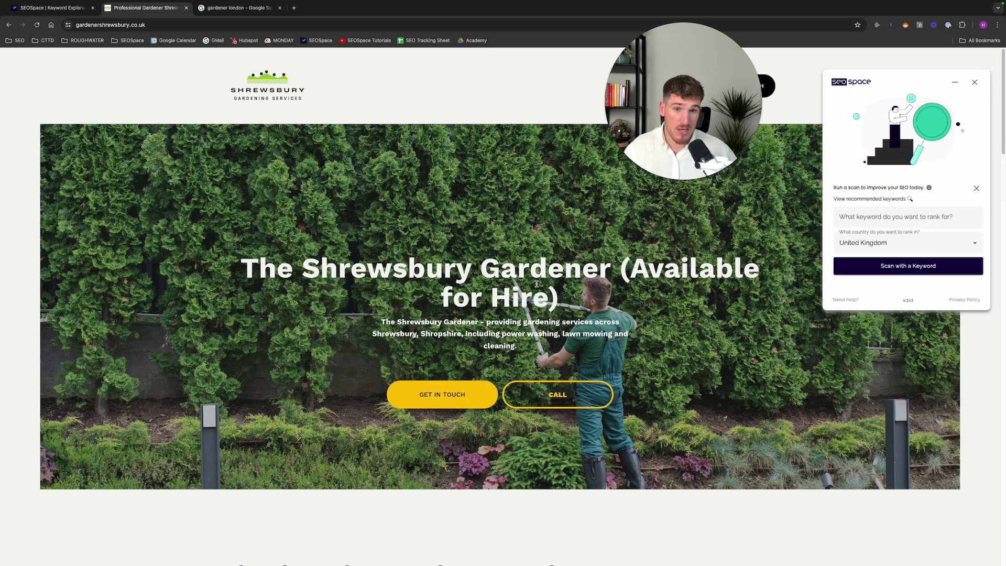
{"action": "left_click", "coordinate": [859, 221]}
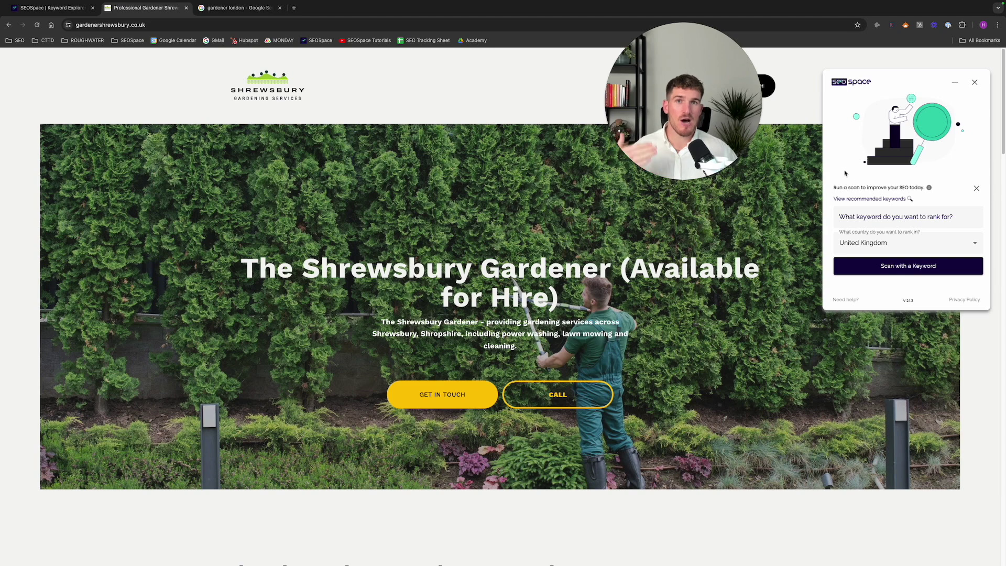
{"action": "left_click", "coordinate": [52, 7]}
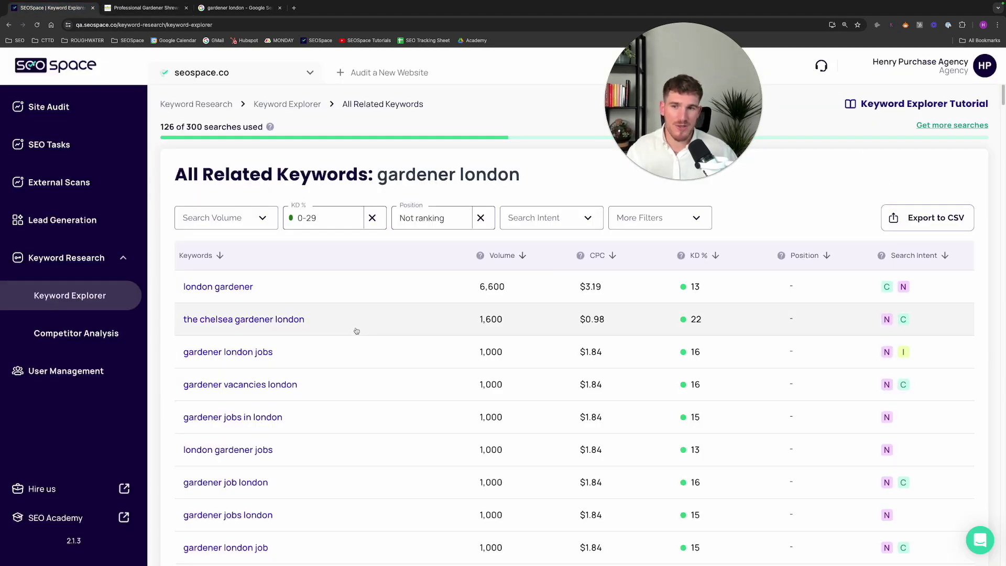
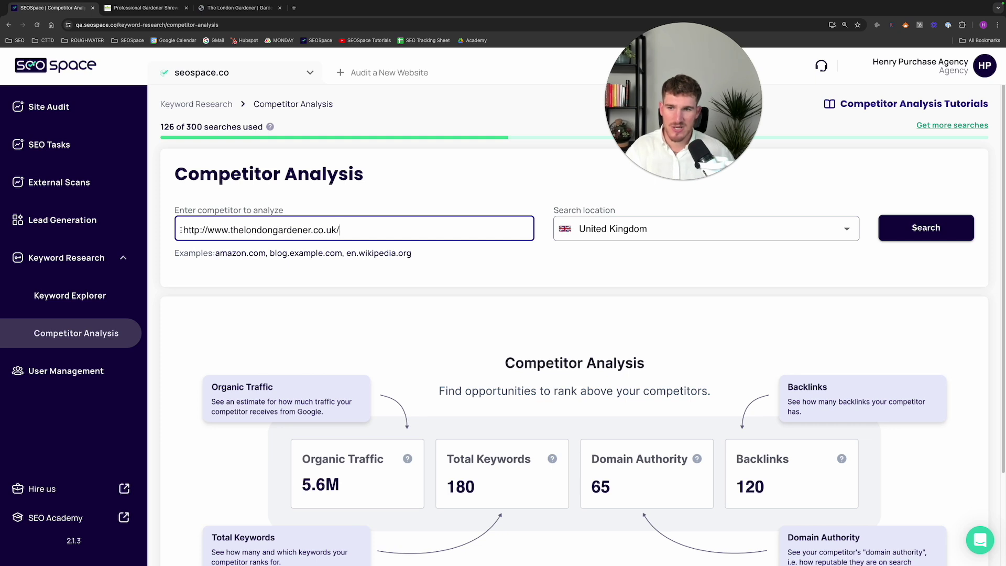
{"action": "left_click", "coordinate": [434, 198]}
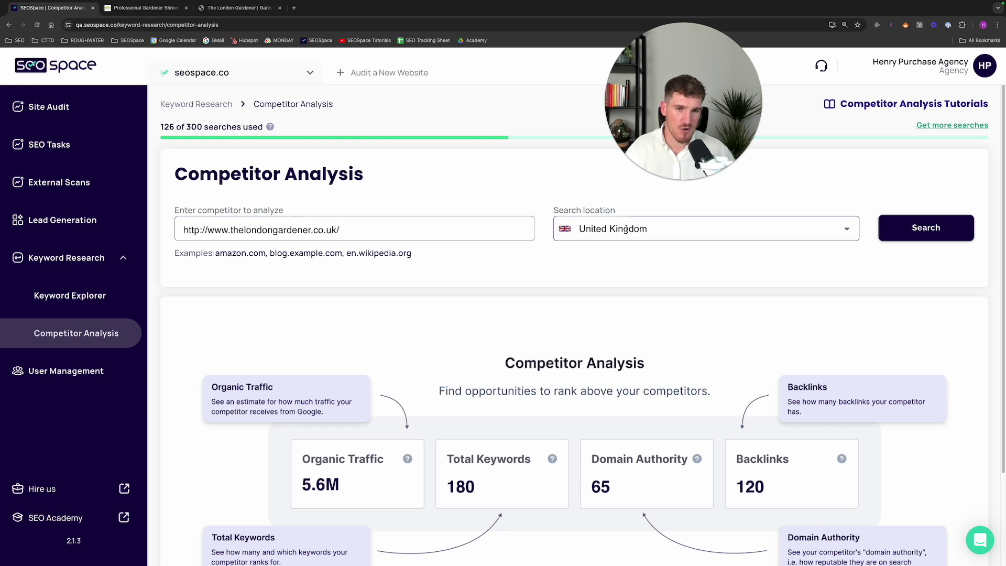
{"action": "scroll", "coordinate": [579, 301], "scroll_direction": "down", "scroll_amount": 3}
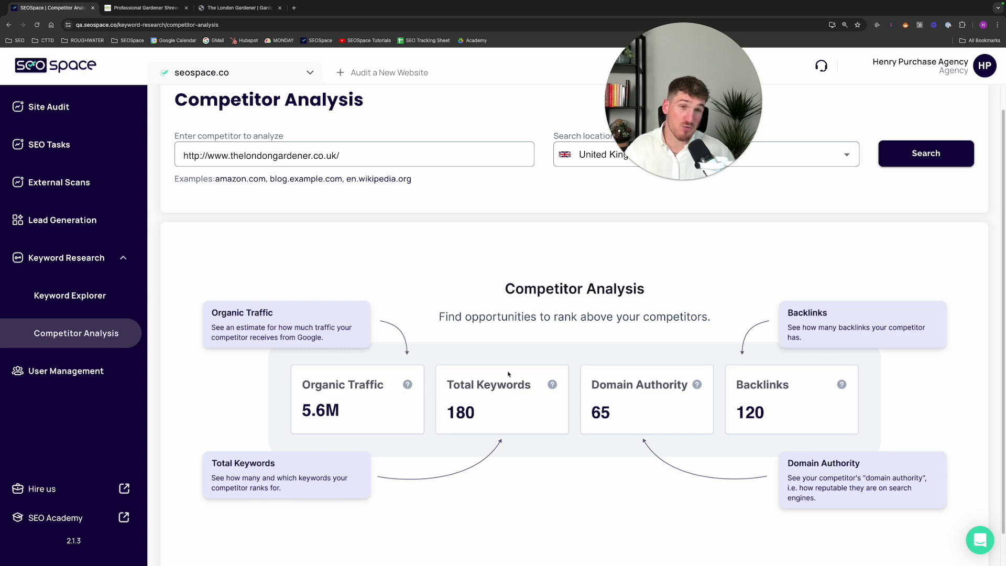
{"action": "scroll", "coordinate": [519, 309], "scroll_direction": "up", "scroll_amount": 3}
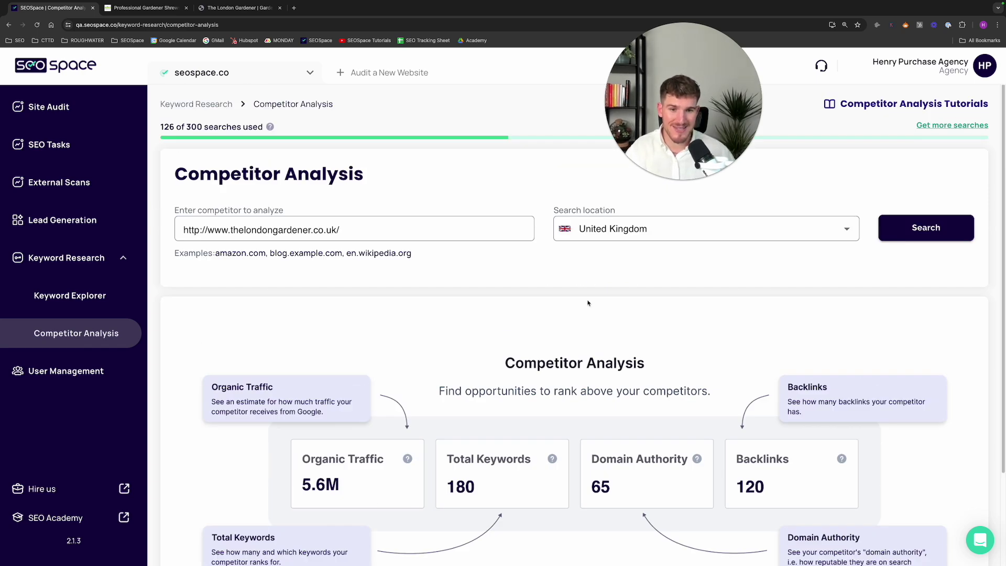
{"action": "left_click", "coordinate": [929, 231]}
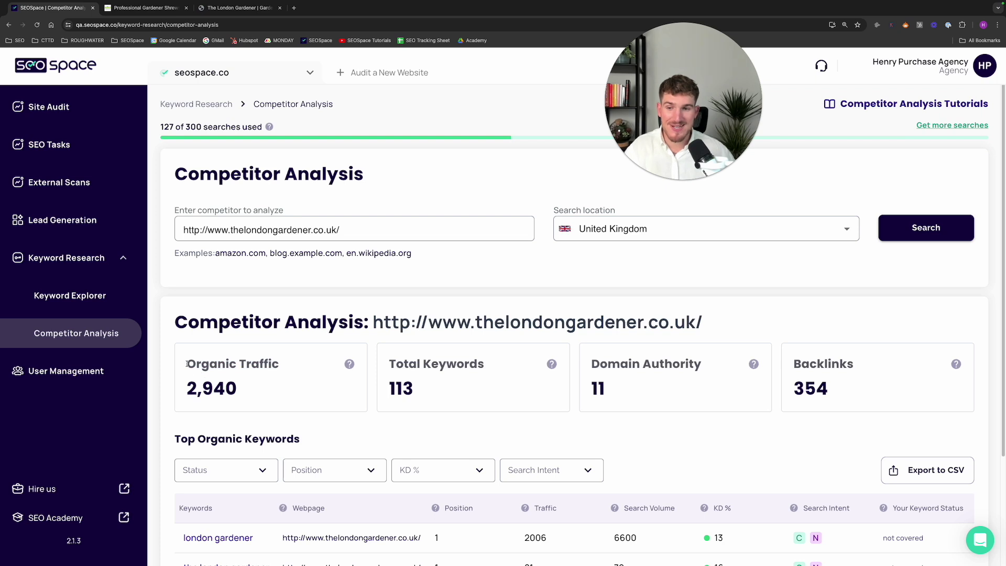
Review the competitor's organic traffic, total keywords, domain authority and backlinks.
{"action": "left_click_drag", "start_coordinate": [188, 364], "coordinate": [273, 401]}
{"action": "double_click", "coordinate": [209, 388]}
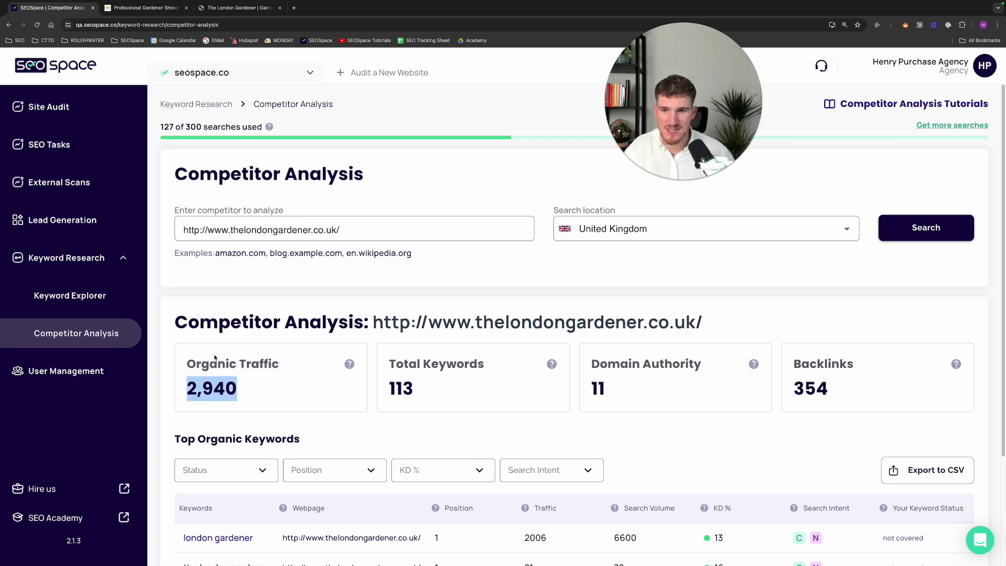
{"action": "left_click_drag", "start_coordinate": [206, 367], "coordinate": [238, 399]}
{"action": "left_click_drag", "start_coordinate": [381, 368], "coordinate": [432, 394]}
{"action": "left_click", "coordinate": [592, 375]}
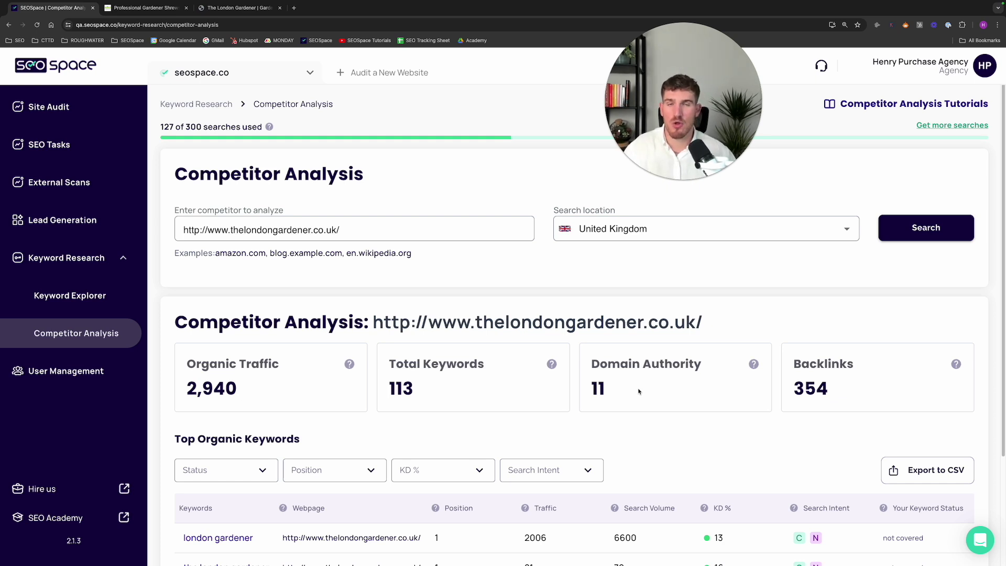
{"action": "left_click_drag", "start_coordinate": [790, 351], "coordinate": [851, 404]}
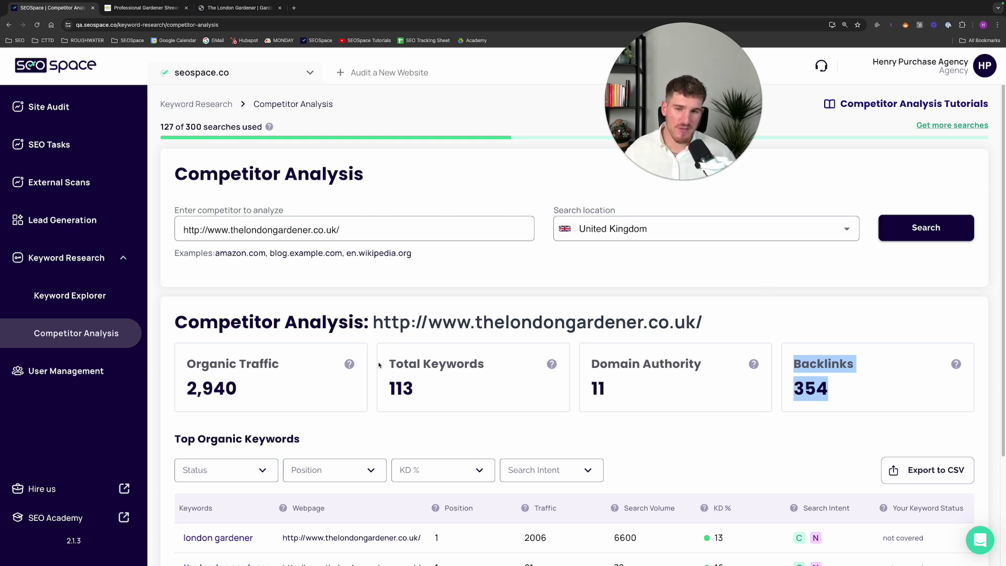
Check the explanation of the Total Keywords metric and open the competitor's full list of top organic keywords.
{"action": "mouse_move", "coordinate": [554, 366]}
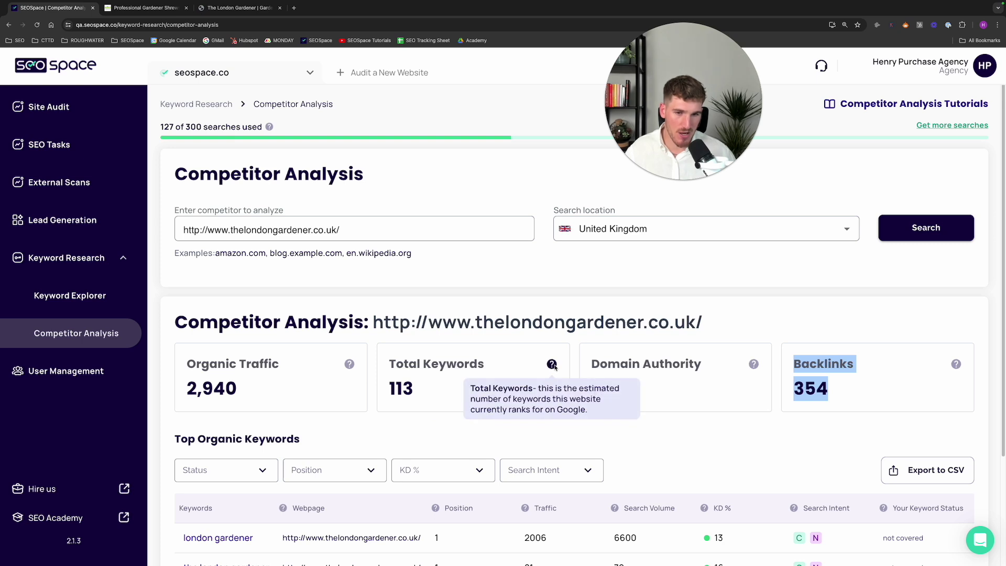
{"action": "triple_click", "coordinate": [545, 399]}
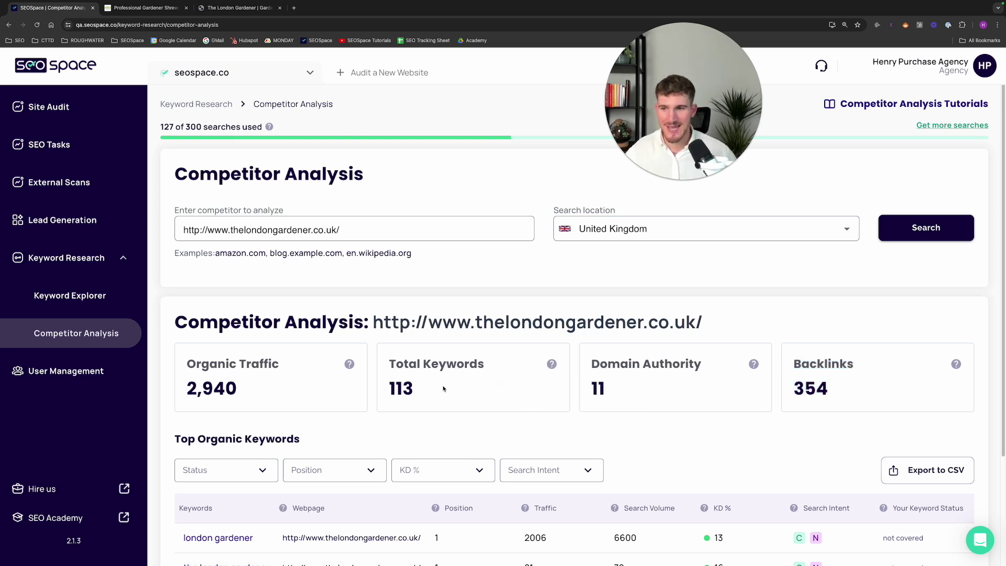
{"action": "scroll", "coordinate": [613, 388], "scroll_direction": "down", "scroll_amount": 5}
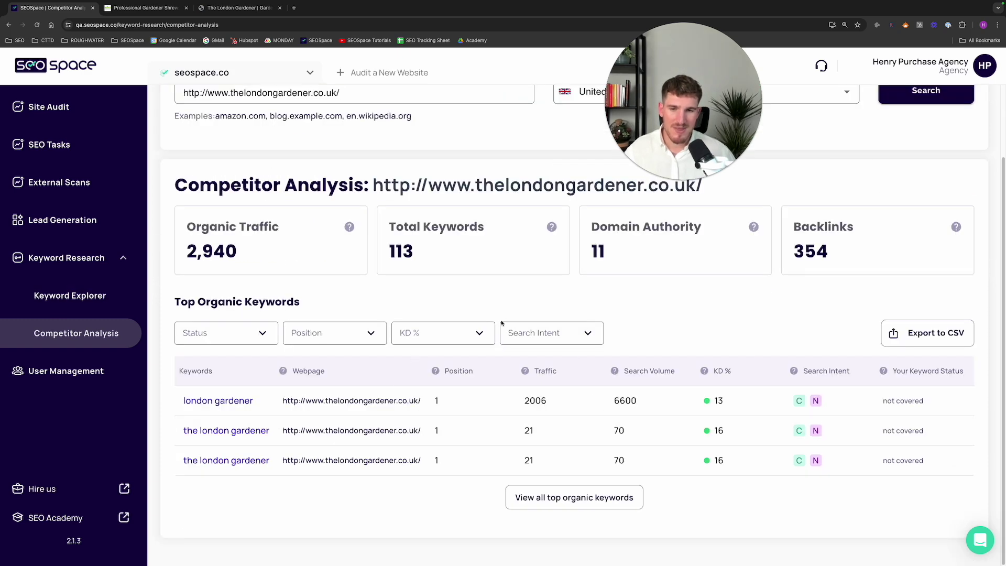
{"action": "left_click", "coordinate": [558, 501]}
{"action": "scroll", "coordinate": [626, 216], "scroll_direction": "down", "scroll_amount": 2}
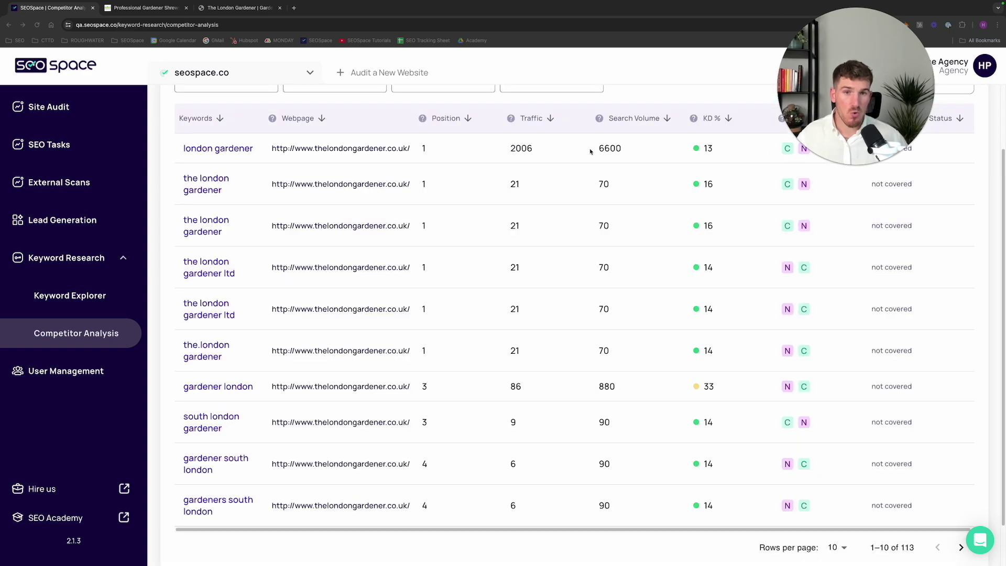
Set the top organic keywords table to View All rows and return to its beginning.
{"action": "scroll", "coordinate": [625, 217], "scroll_direction": "up", "scroll_amount": 3}
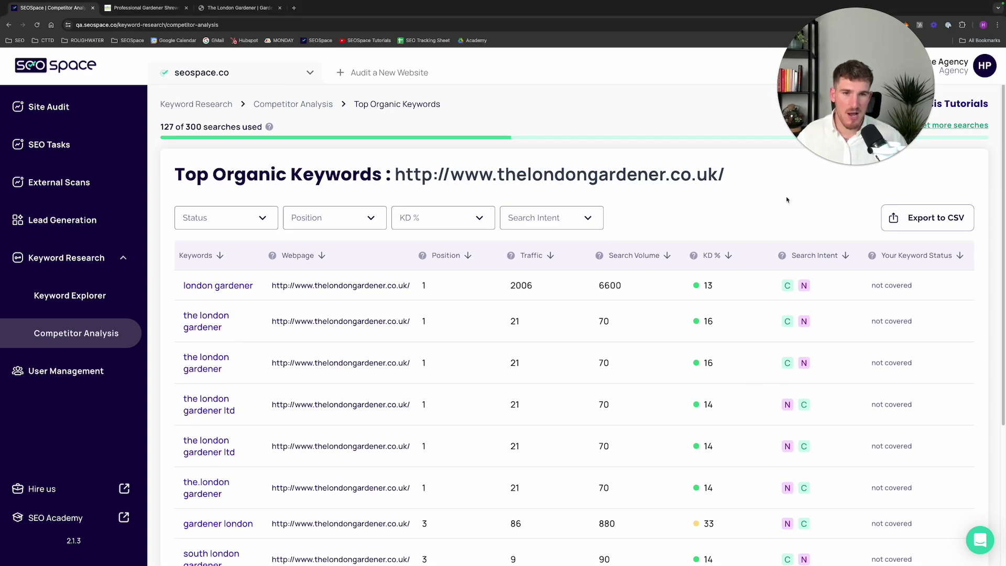
{"action": "scroll", "coordinate": [762, 199], "scroll_direction": "down", "scroll_amount": 4}
{"action": "left_click", "coordinate": [837, 494]}
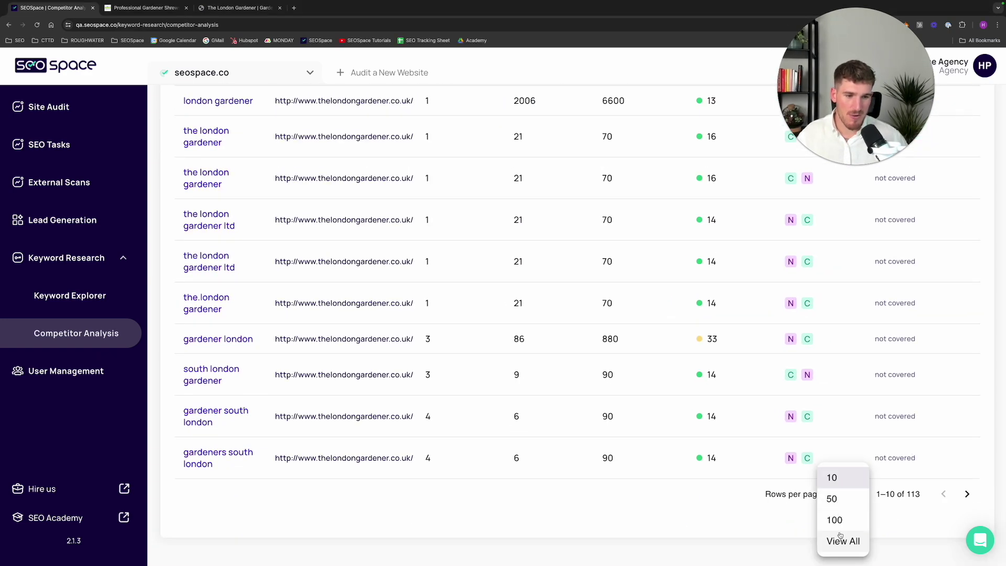
{"action": "left_click", "coordinate": [844, 541]}
{"action": "scroll", "coordinate": [557, 456], "scroll_direction": "up", "scroll_amount": 15}
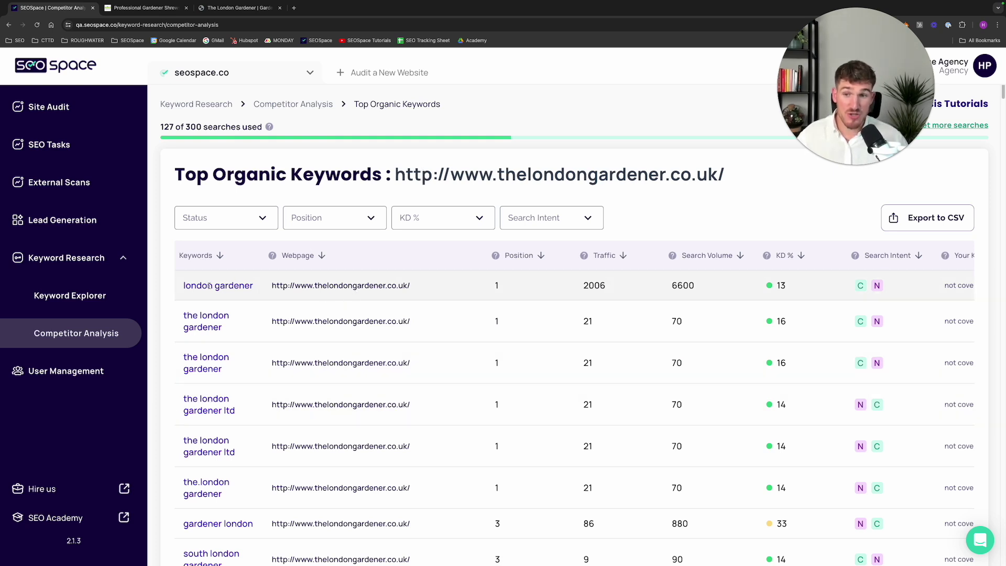
Examine the position, search volume, traffic, keyword difficulty and keyword status of the "london gardener" row.
{"action": "left_click_drag", "start_coordinate": [501, 287], "coordinate": [483, 292]}
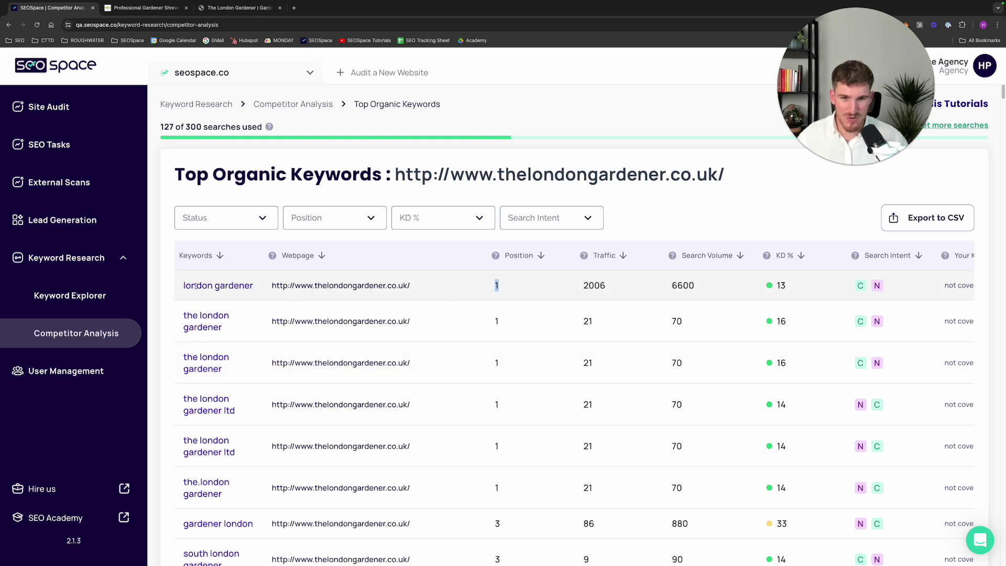
{"action": "left_click_drag", "start_coordinate": [672, 286], "coordinate": [695, 287]}
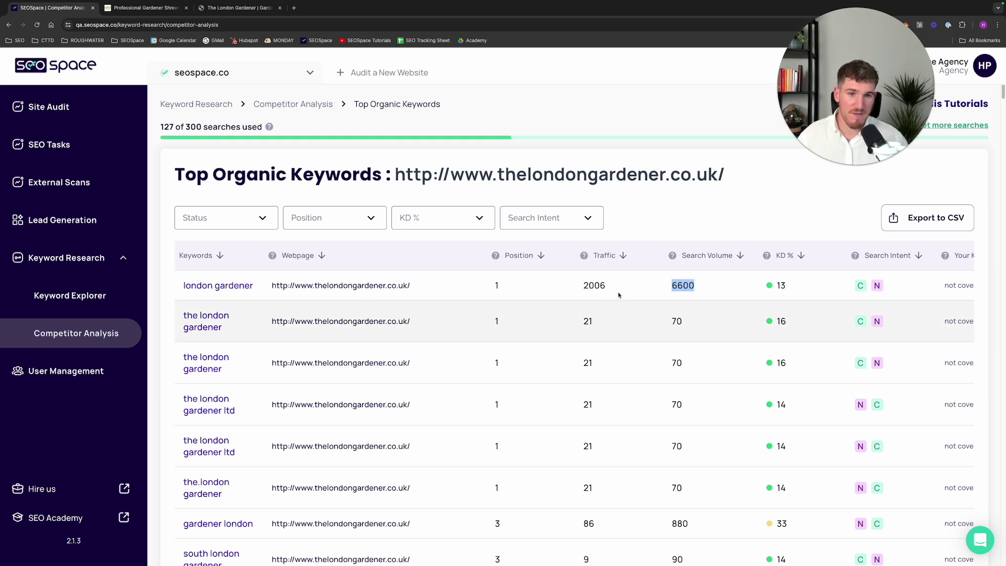
{"action": "left_click_drag", "start_coordinate": [607, 286], "coordinate": [583, 287]}
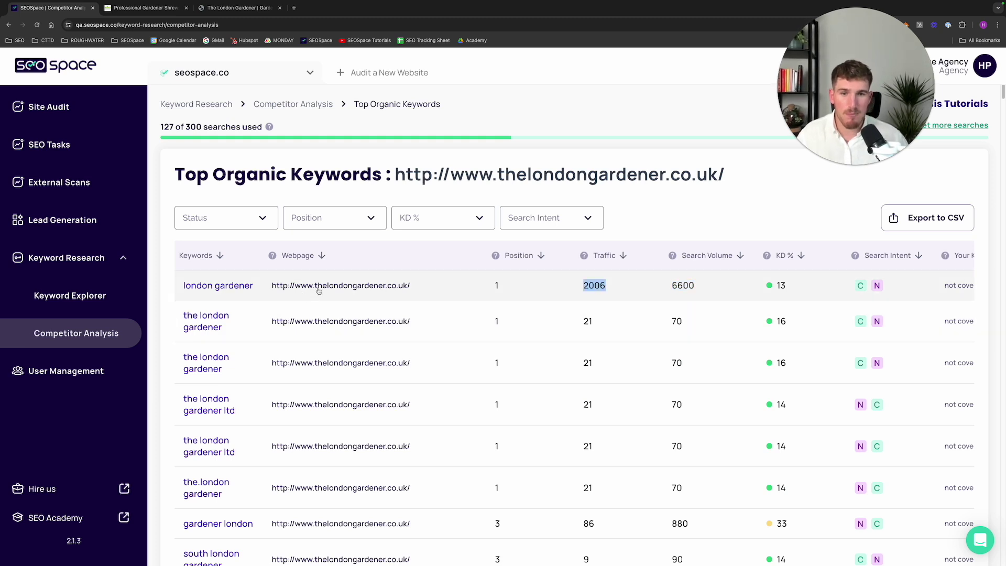
{"action": "left_click_drag", "start_coordinate": [184, 287], "coordinate": [250, 296]}
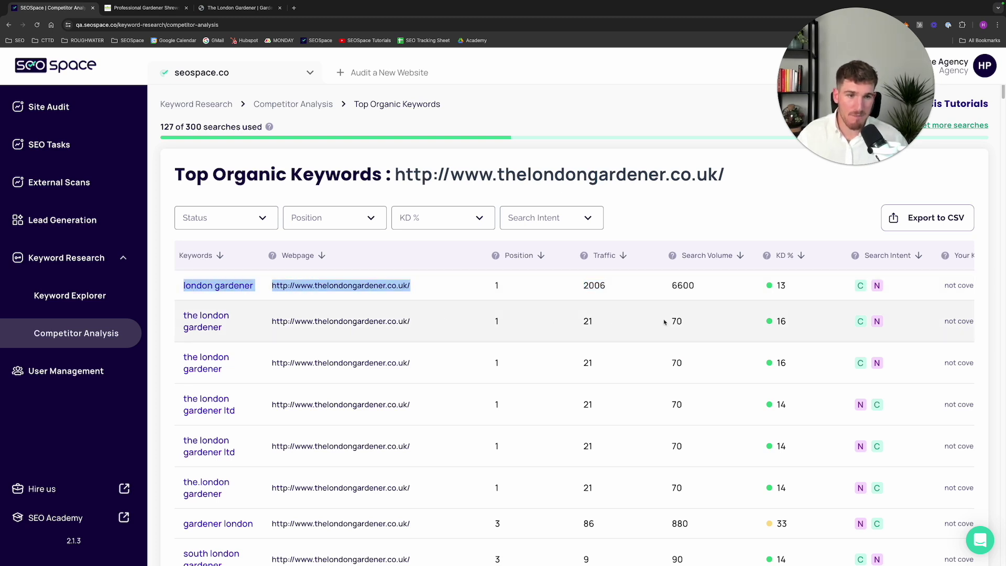
{"action": "double_click", "coordinate": [782, 285]}
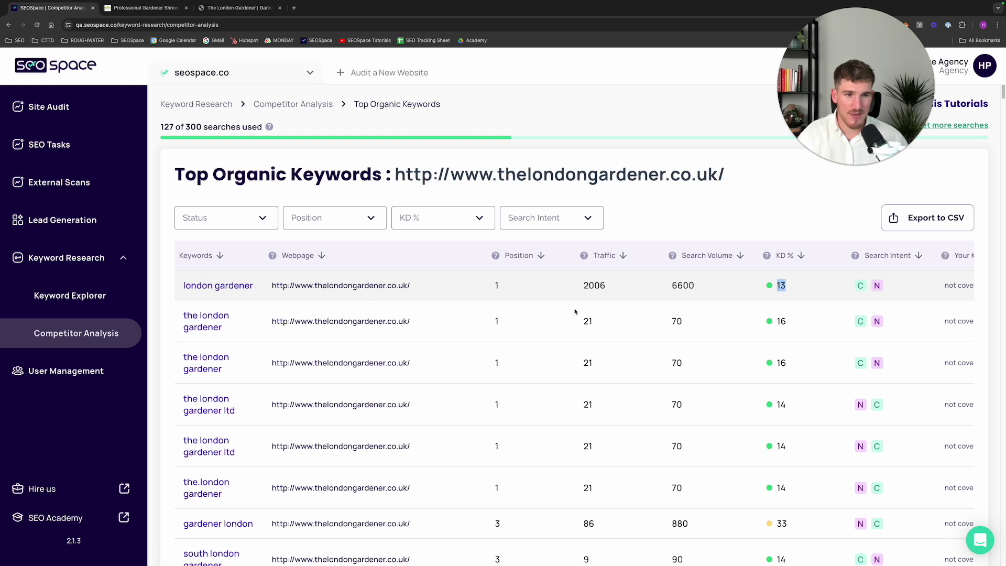
{"action": "scroll", "coordinate": [575, 312], "scroll_direction": "right", "scroll_amount": 3}
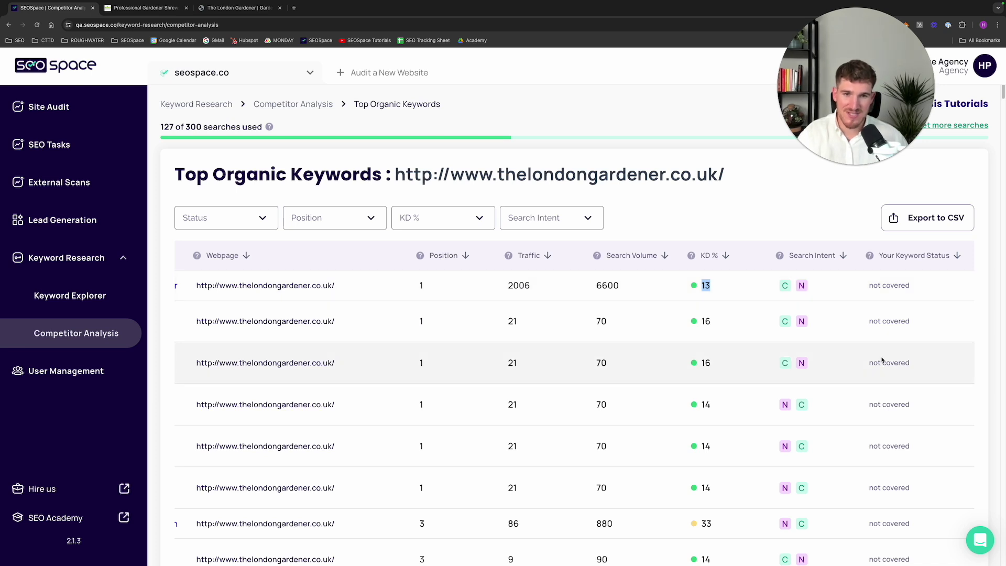
{"action": "scroll", "coordinate": [884, 361], "scroll_direction": "left", "scroll_amount": 3}
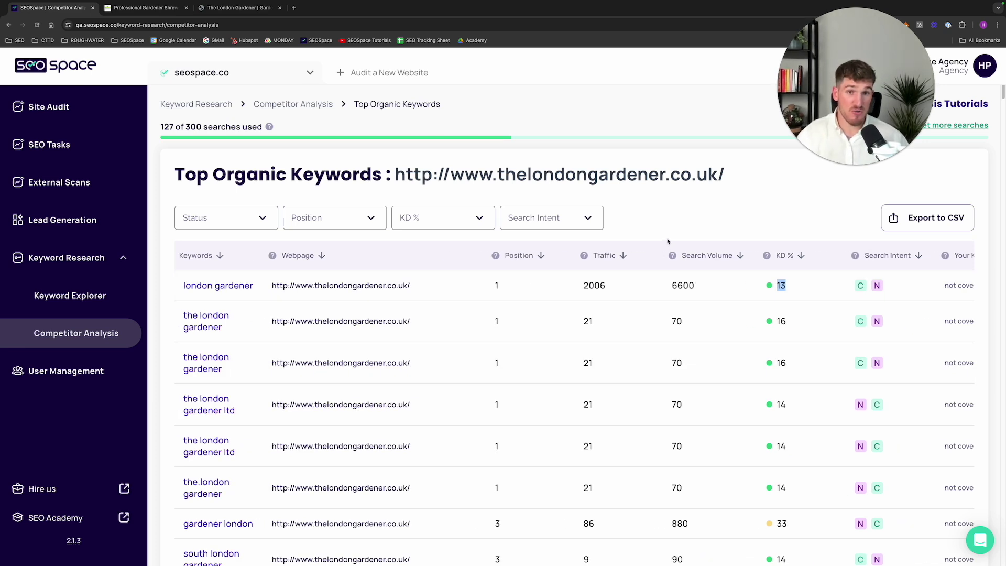
Filter the competitor's top organic keywords by KD % 0-29 and status Not Covered.
{"action": "left_click", "coordinate": [441, 227]}
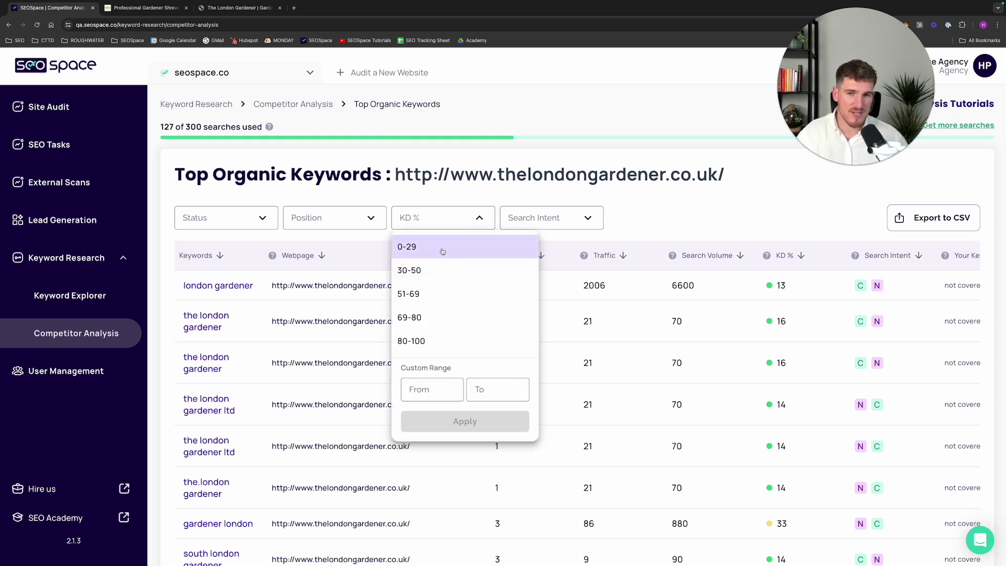
{"action": "left_click", "coordinate": [414, 251]}
{"action": "left_click", "coordinate": [465, 422]}
{"action": "left_click", "coordinate": [220, 218]}
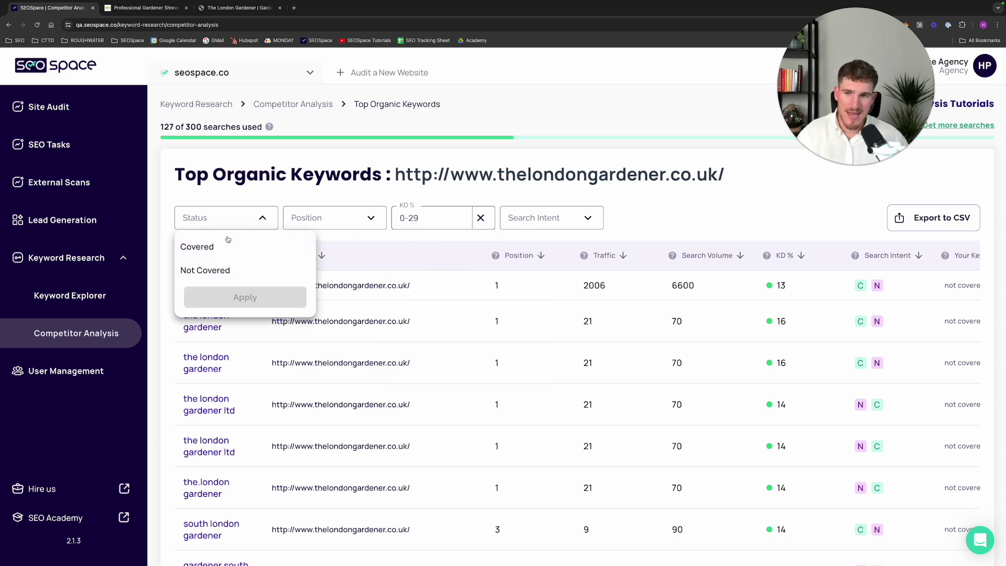
{"action": "left_click", "coordinate": [224, 253]}
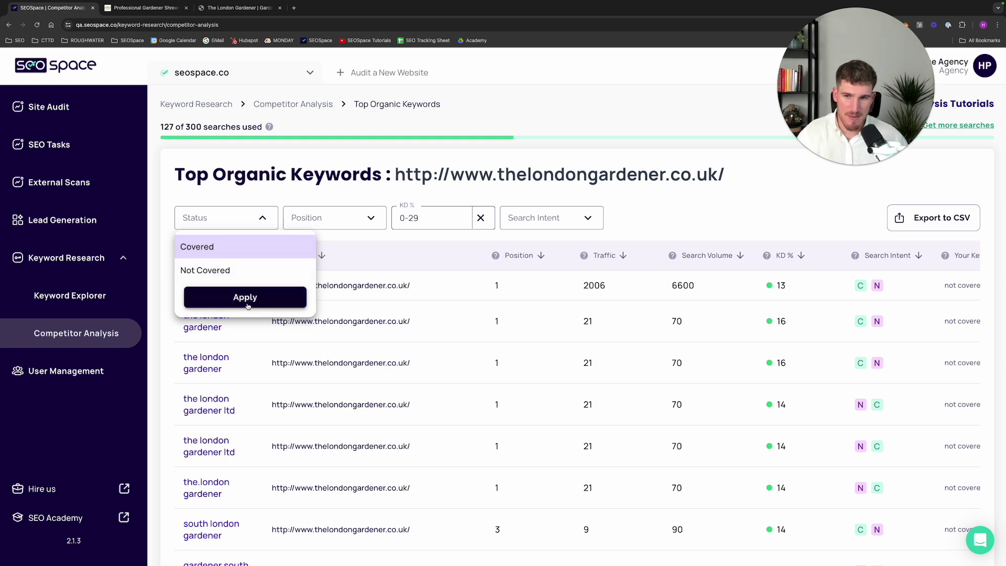
{"action": "left_click", "coordinate": [224, 270]}
{"action": "left_click", "coordinate": [254, 298]}
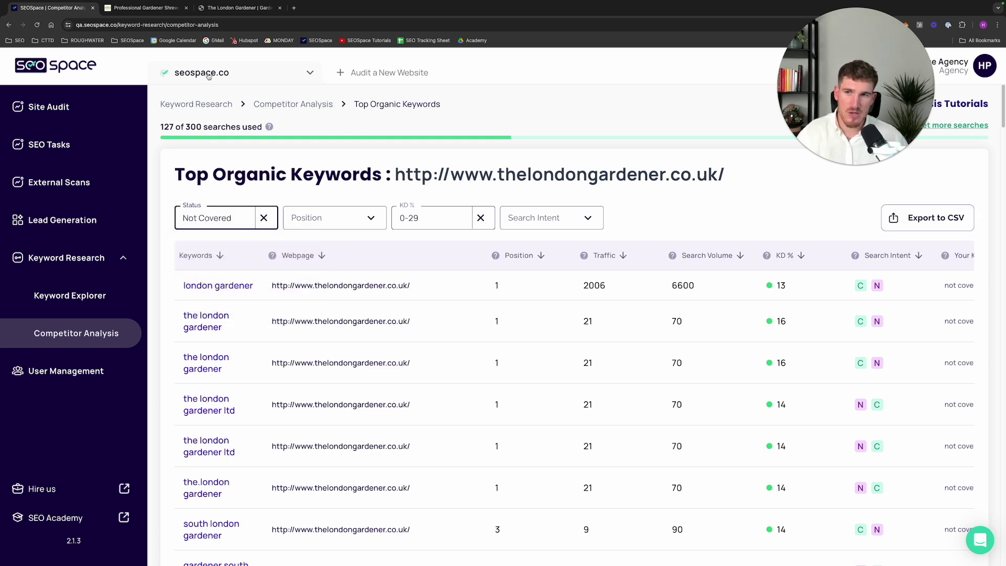
Review the filtered thelondongardener.co.uk keywords for ranking opportunities, and switch to the gardenershrewsbury.co.uk page.
{"action": "scroll", "coordinate": [517, 335], "scroll_direction": "down", "scroll_amount": 1}
{"action": "scroll", "coordinate": [455, 251], "scroll_direction": "up", "scroll_amount": 1}
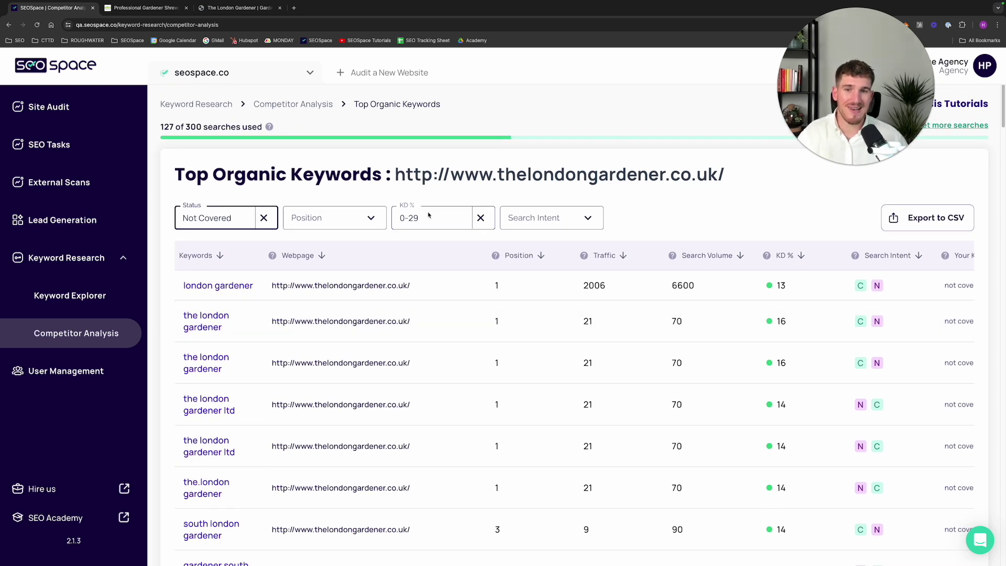
{"action": "left_click_drag", "start_coordinate": [402, 180], "coordinate": [752, 180]}
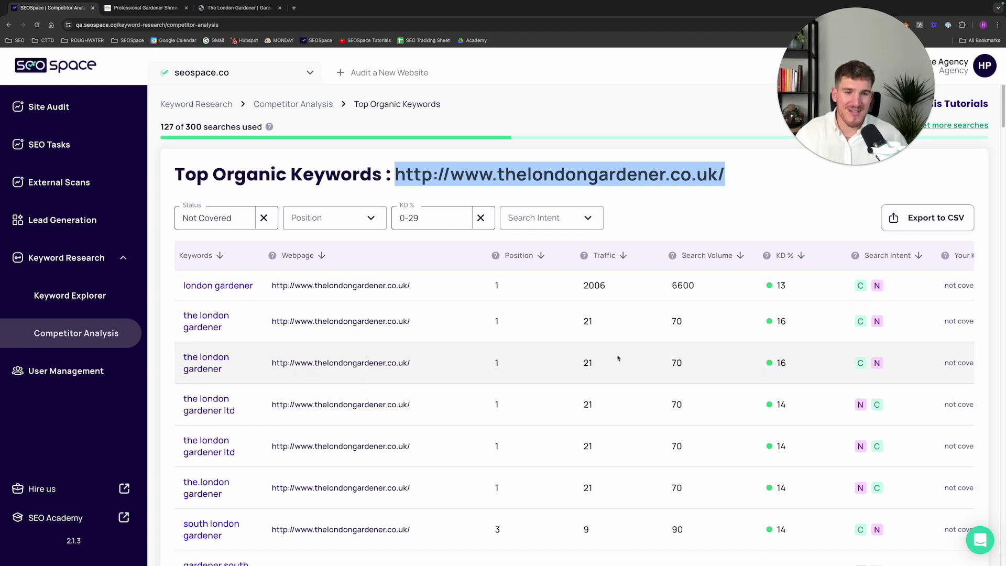
{"action": "scroll", "coordinate": [618, 359], "scroll_direction": "down", "scroll_amount": 1}
{"action": "scroll", "coordinate": [615, 365], "scroll_direction": "down", "scroll_amount": 4}
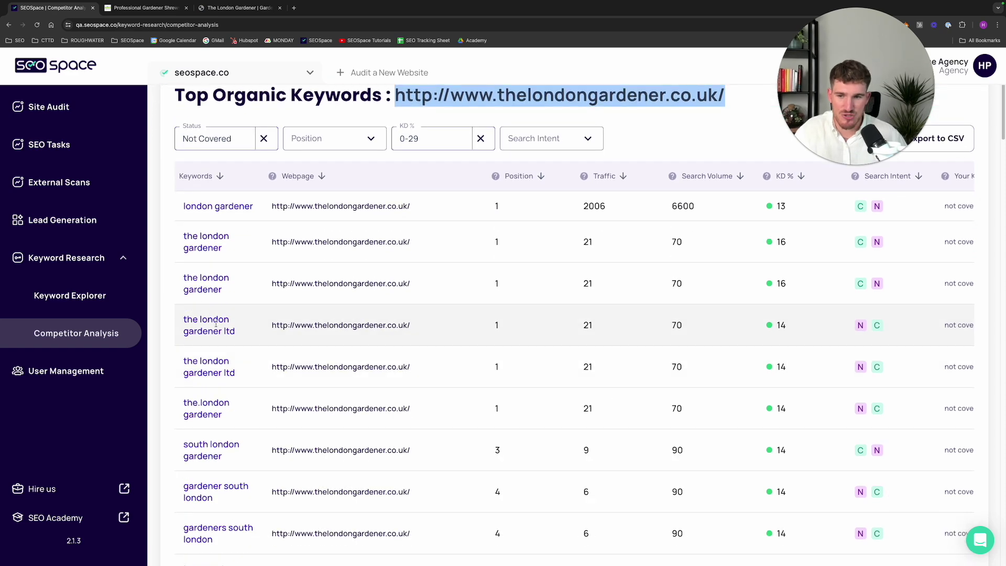
{"action": "scroll", "coordinate": [254, 317], "scroll_direction": "down", "scroll_amount": 4}
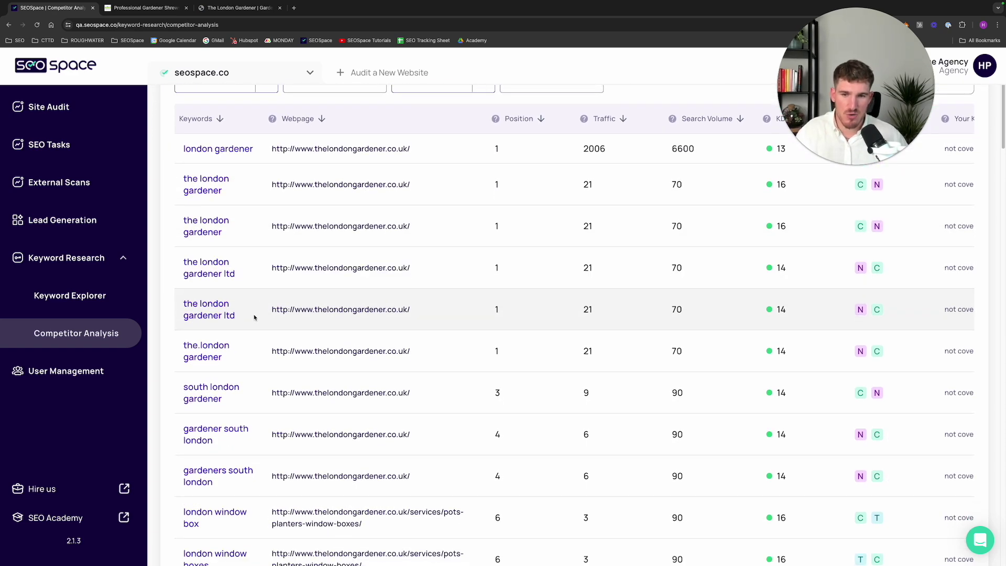
{"action": "scroll", "coordinate": [254, 317], "scroll_direction": "down", "scroll_amount": 2}
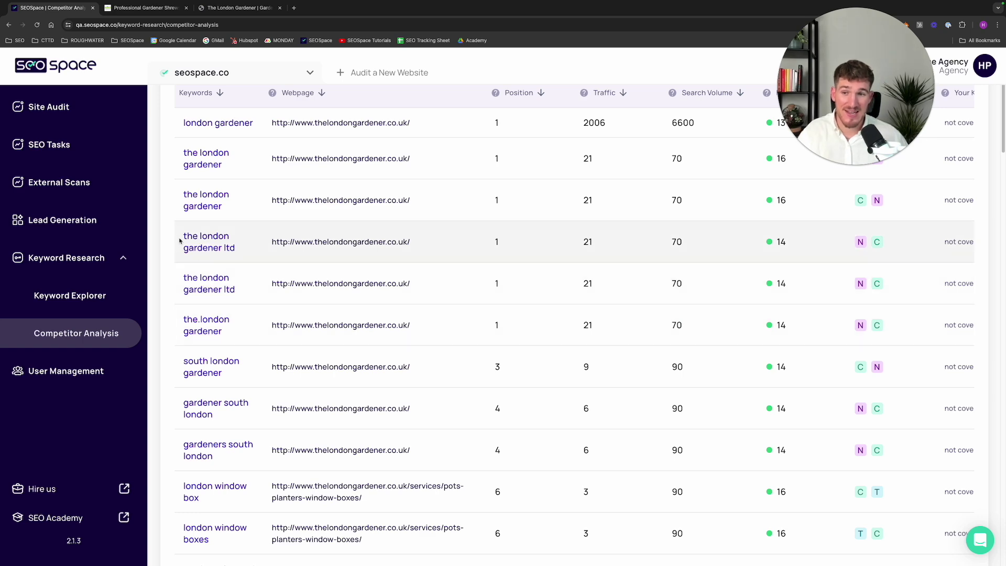
{"action": "key", "text": "ctrl+Tab"}
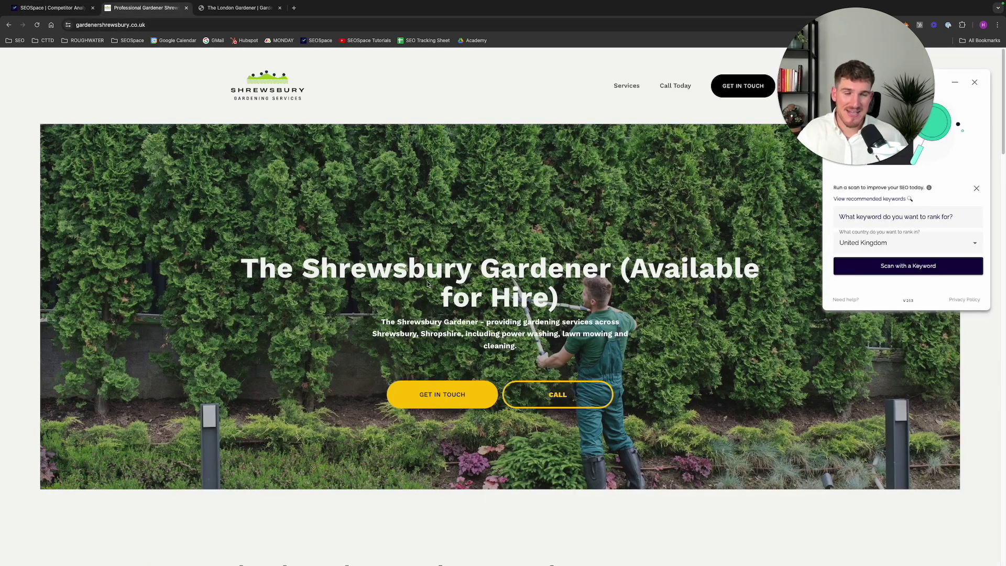